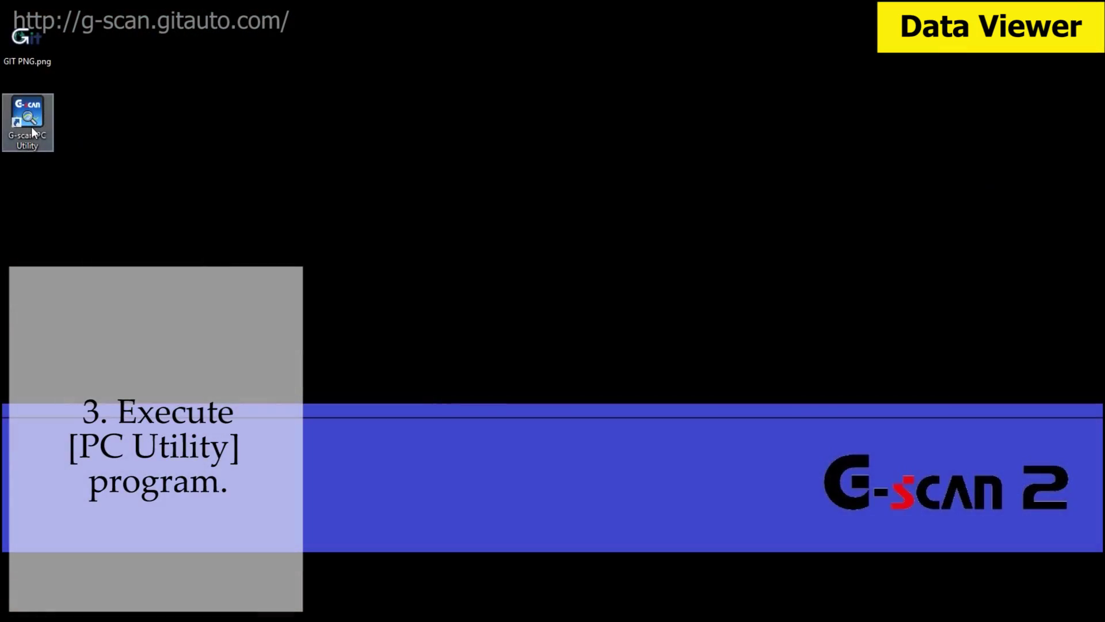
Launch G-scan PC Utility and open the Data Viewer list of SD card files.
{"action": "double_click", "coordinate": [31, 127]}
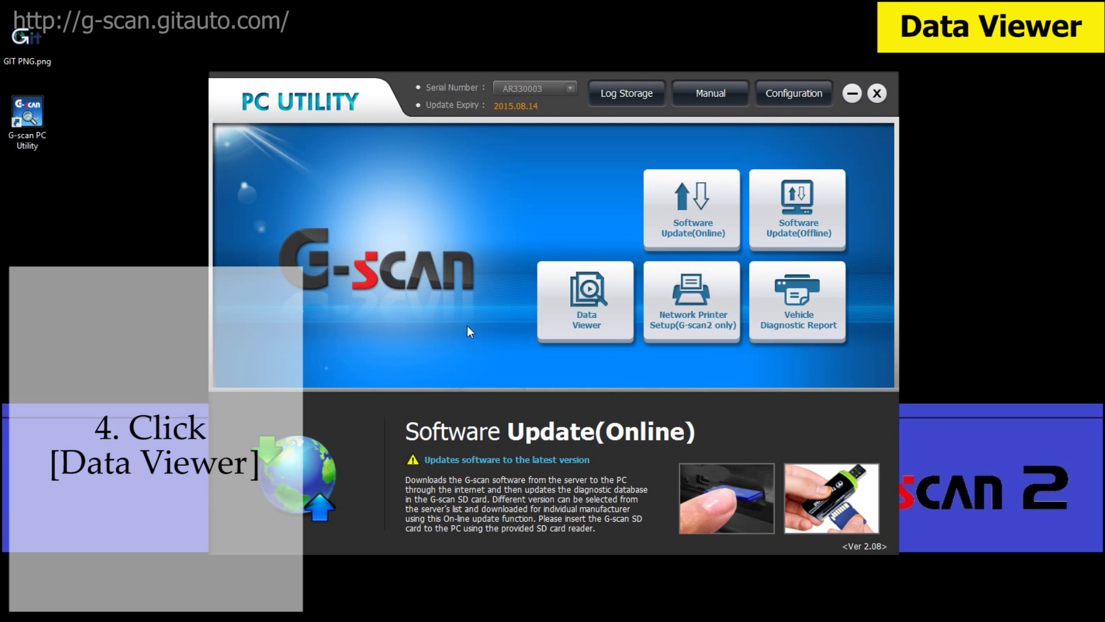
{"action": "left_click", "coordinate": [580, 309]}
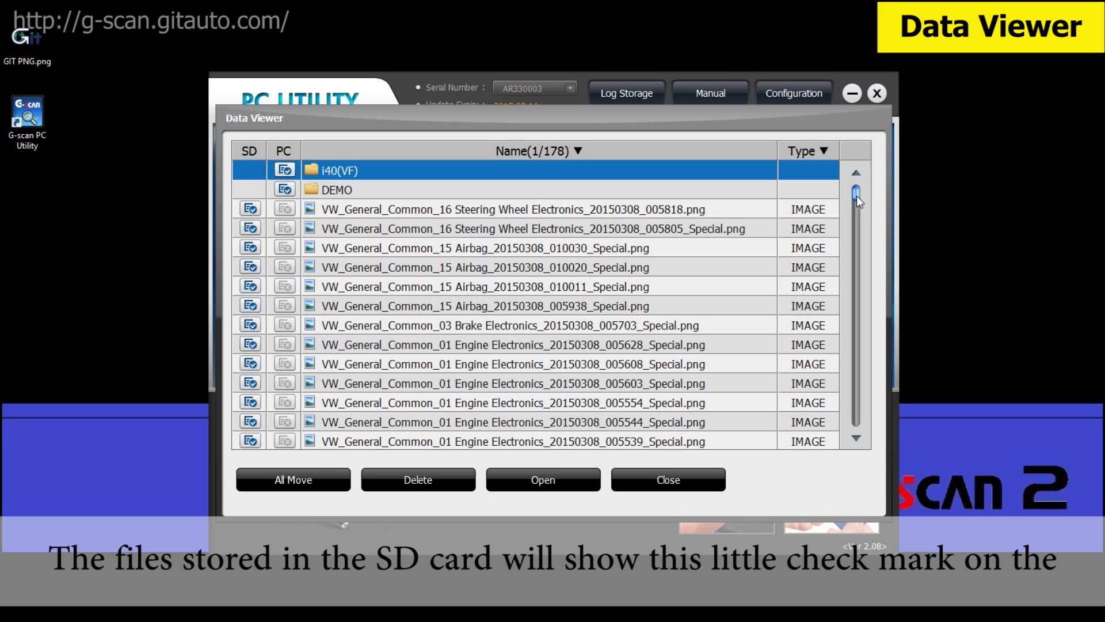
{"action": "mouse_move", "coordinate": [856, 196]}
{"action": "left_mouse_down"}
{"action": "mouse_move", "coordinate": [868, 405]}
{"action": "mouse_move", "coordinate": [872, 302]}
{"action": "mouse_move", "coordinate": [863, 340]}
{"action": "mouse_move", "coordinate": [851, 181]}
{"action": "left_mouse_up"}
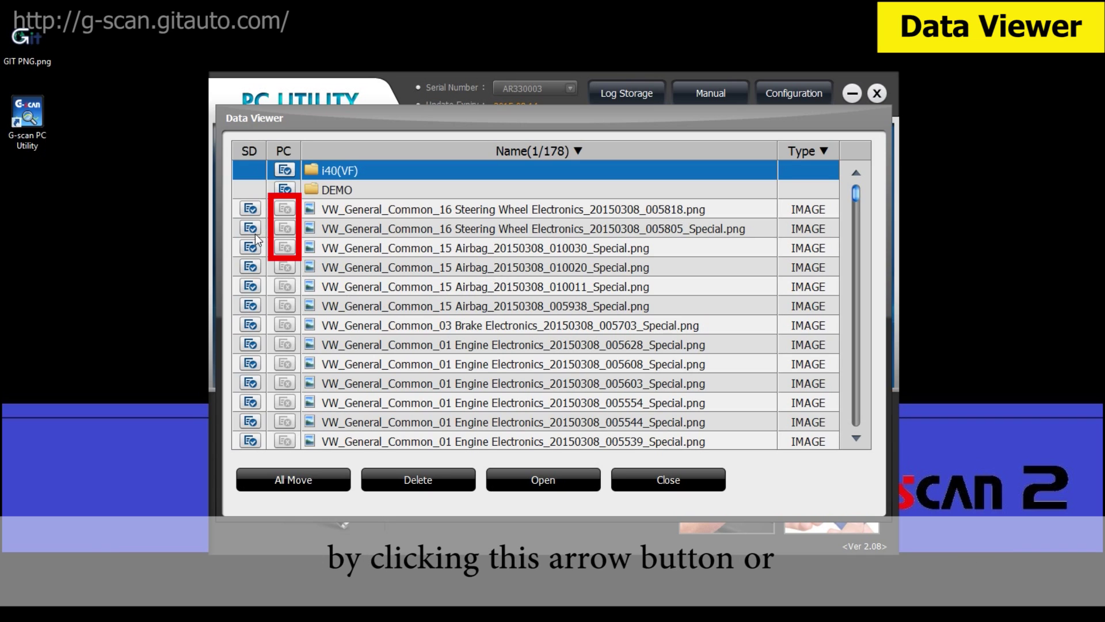
Move the first three image files, including the 010030 Airbag image, to the PC.
{"action": "left_click", "coordinate": [285, 208]}
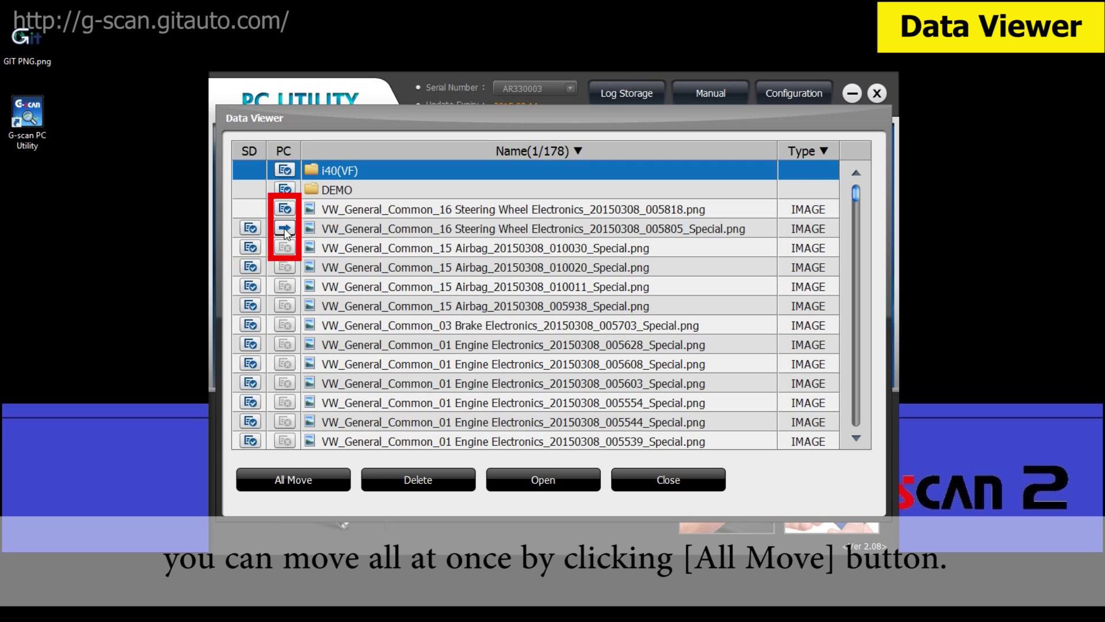
{"action": "left_click", "coordinate": [284, 229]}
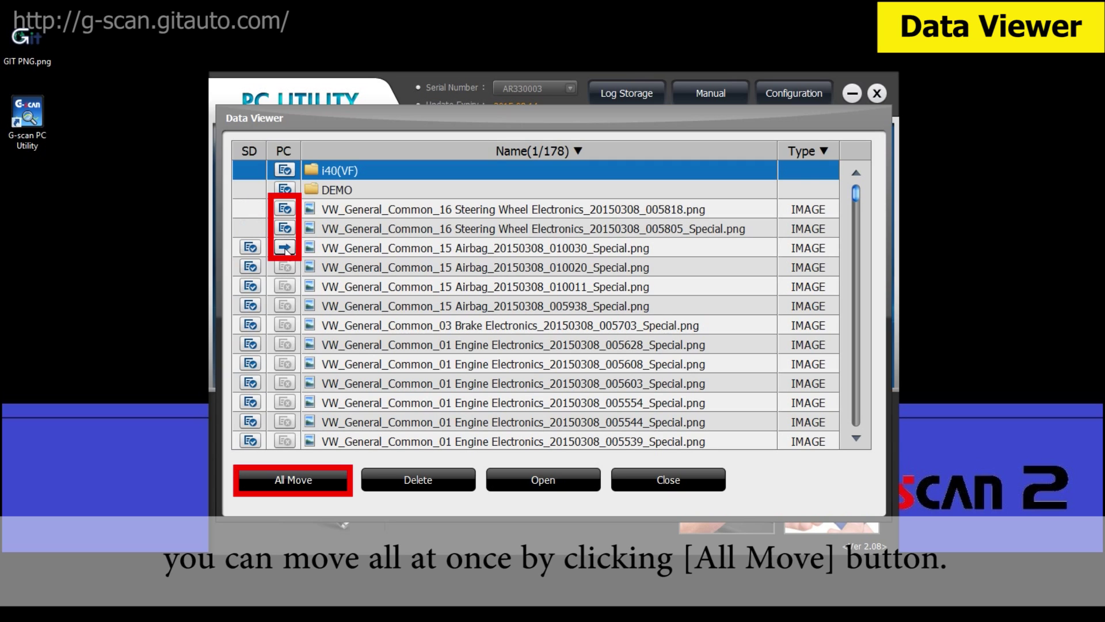
{"action": "left_click", "coordinate": [285, 248]}
{"action": "scroll", "coordinate": [299, 397], "scroll_direction": "down", "scroll_amount": 1}
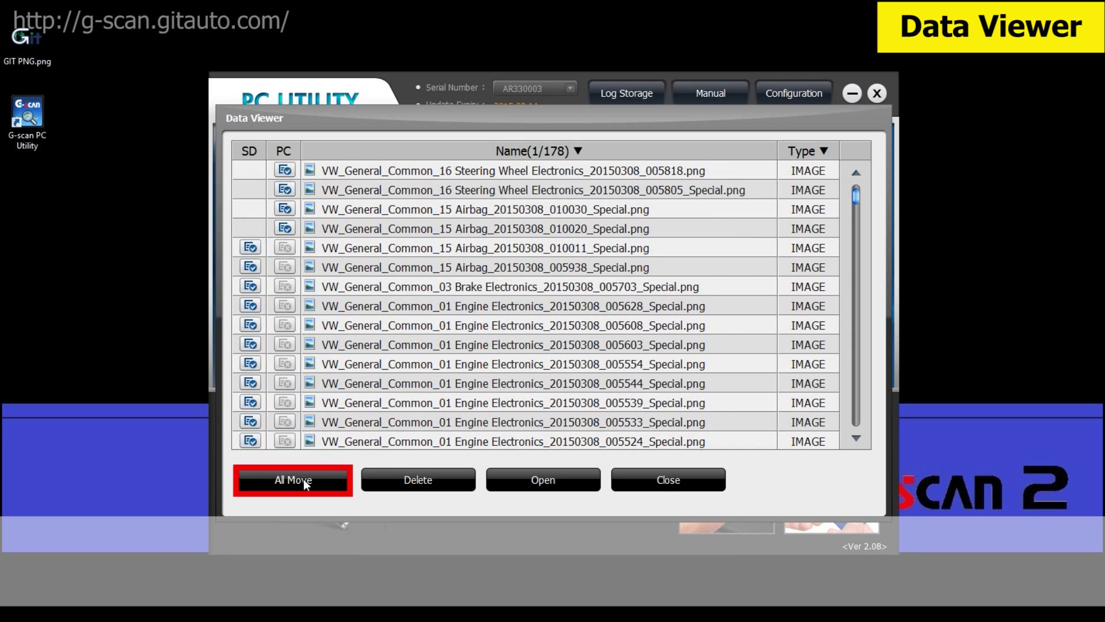
Move all remaining SD card files to the PC with All Move, replacing existing copies.
{"action": "left_click", "coordinate": [302, 479]}
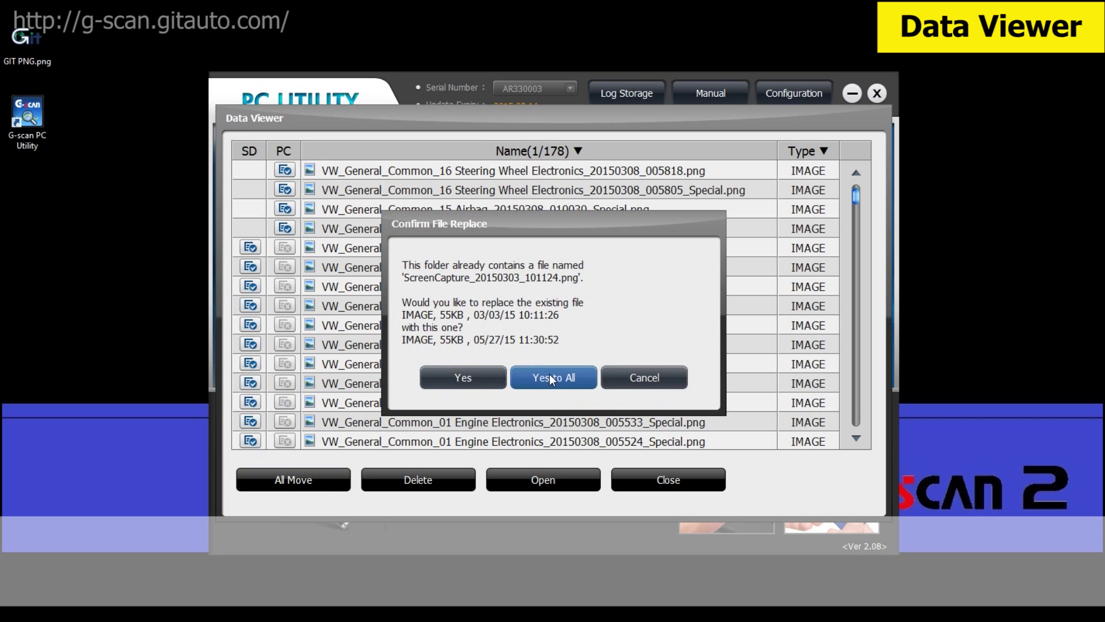
{"action": "left_click", "coordinate": [527, 380]}
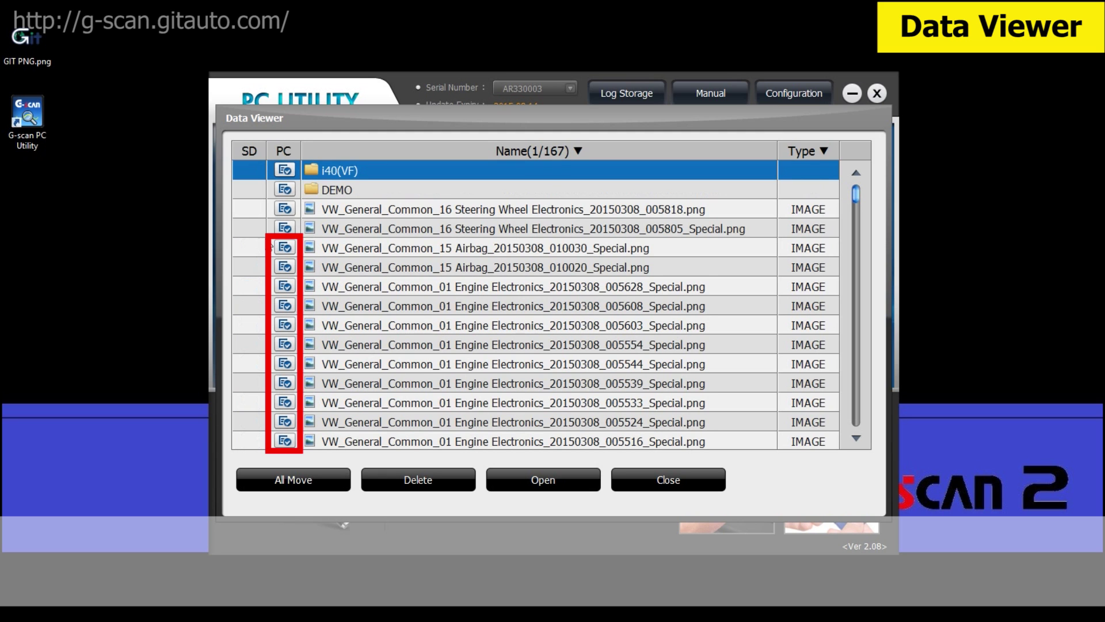
{"action": "scroll", "coordinate": [268, 246], "scroll_direction": "down", "scroll_amount": 2}
{"action": "scroll", "coordinate": [268, 247], "scroll_direction": "down", "scroll_amount": 2}
{"action": "left_click_drag", "start_coordinate": [856, 206], "coordinate": [860, 183]}
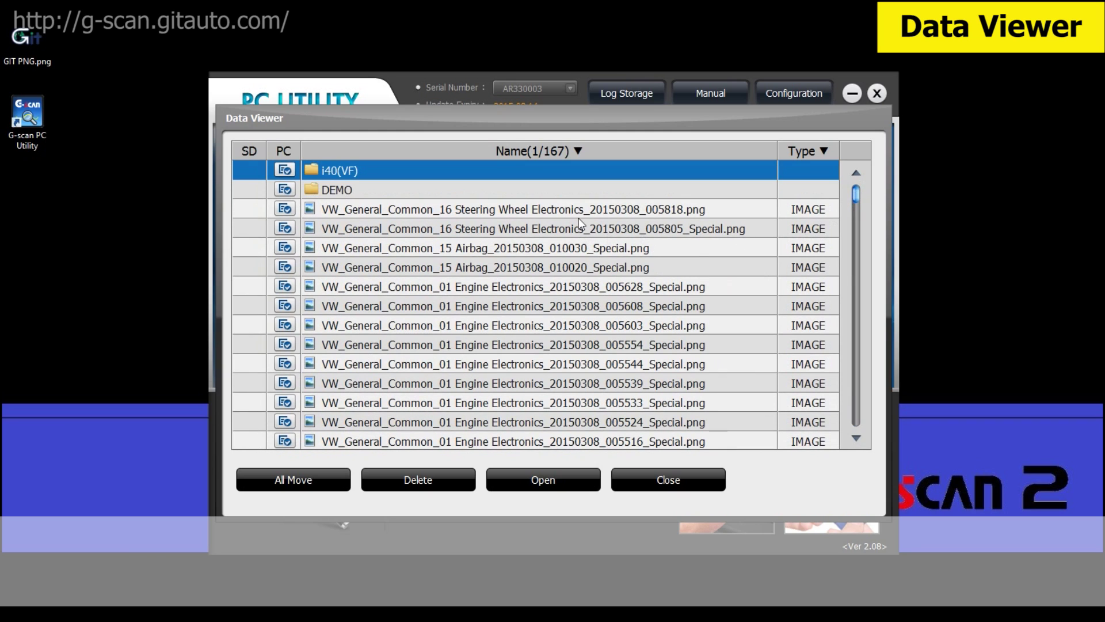
{"action": "left_click", "coordinate": [396, 209]}
{"action": "left_click", "coordinate": [559, 473]}
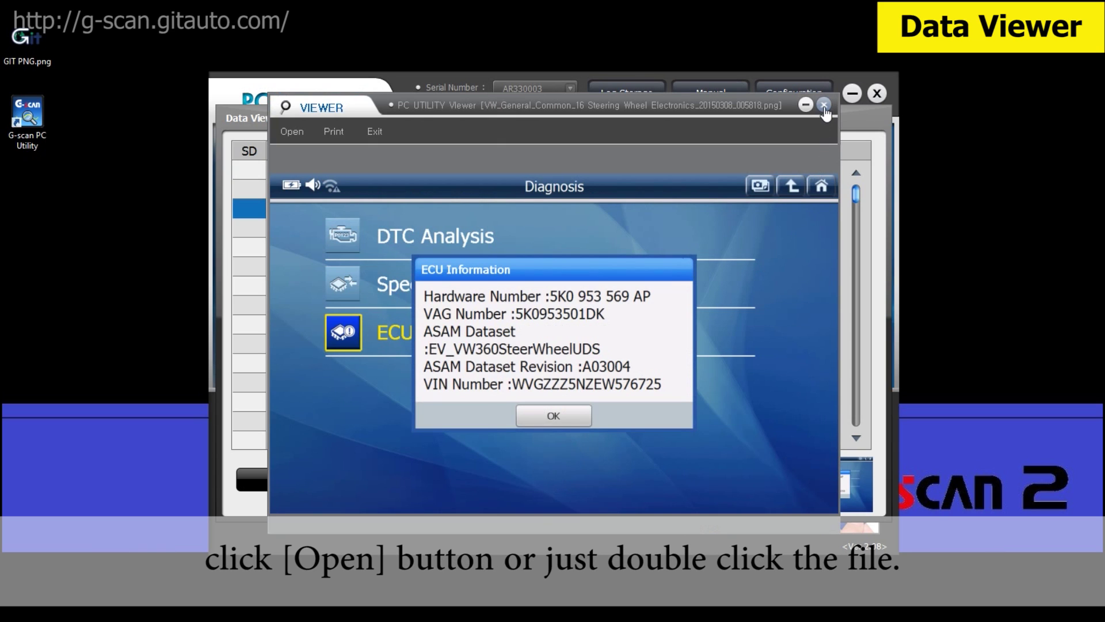
{"action": "left_click", "coordinate": [824, 105]}
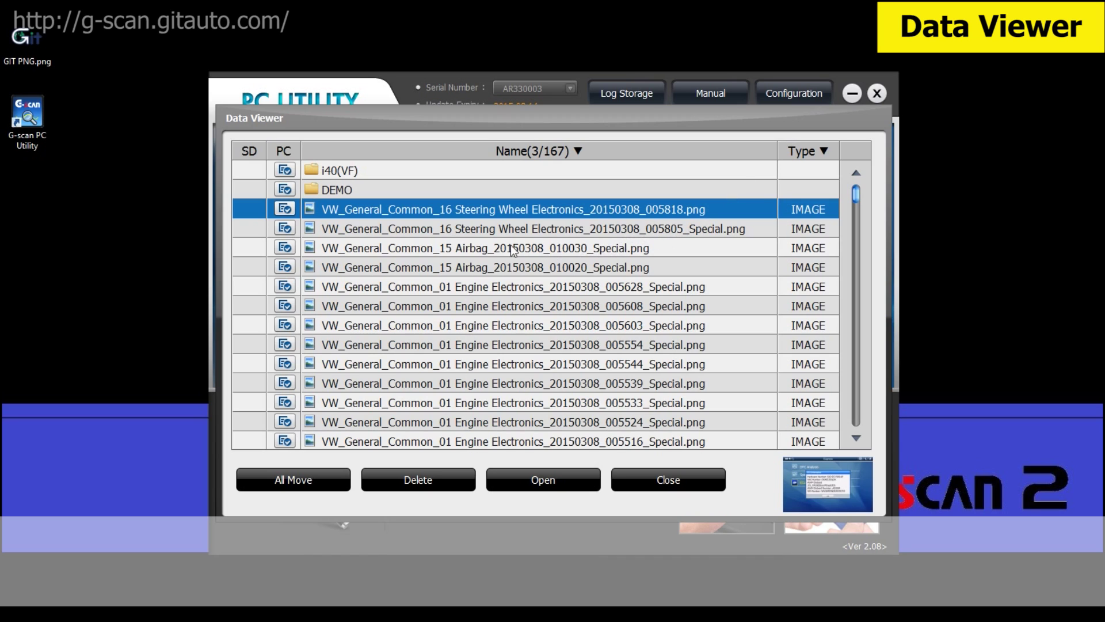
{"action": "left_click", "coordinate": [459, 231]}
{"action": "double_click", "coordinate": [461, 233]}
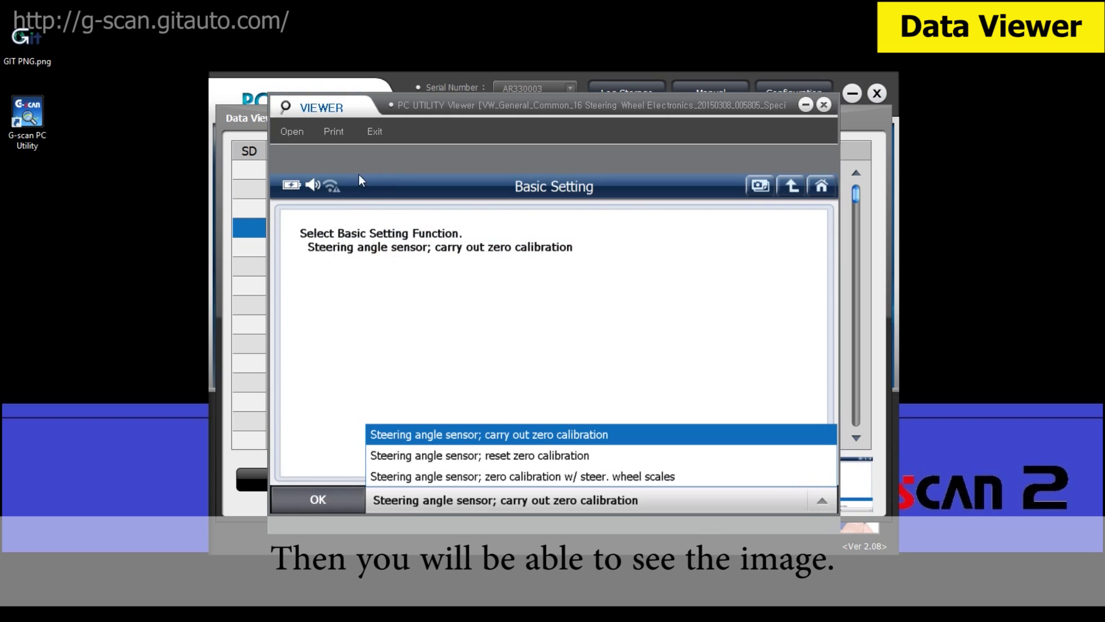
{"action": "left_click", "coordinate": [293, 141]}
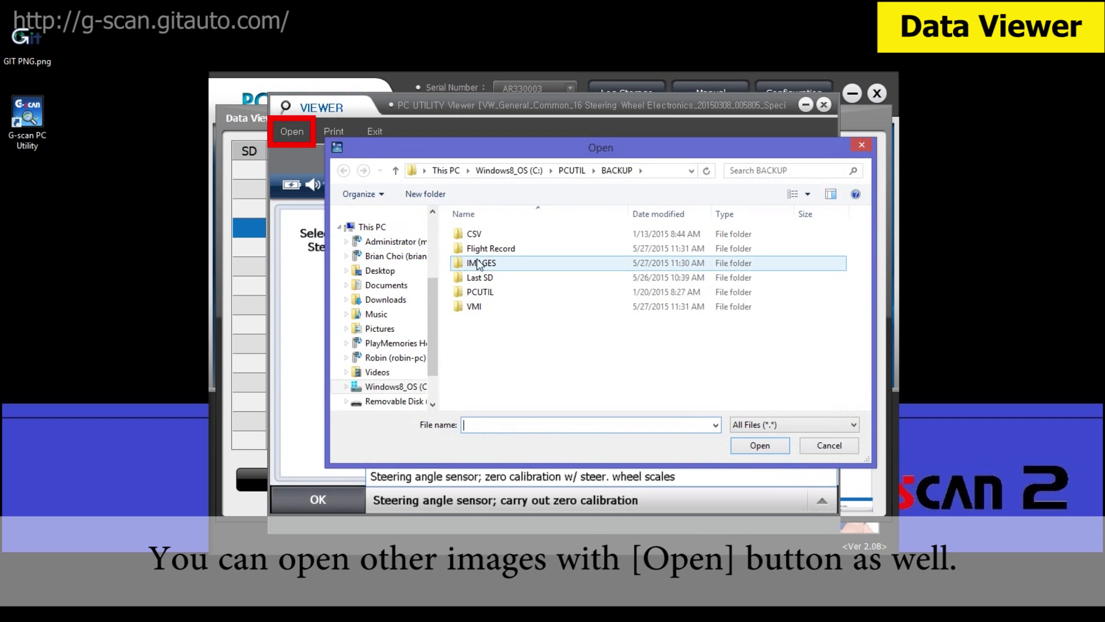
{"action": "double_click", "coordinate": [511, 265]}
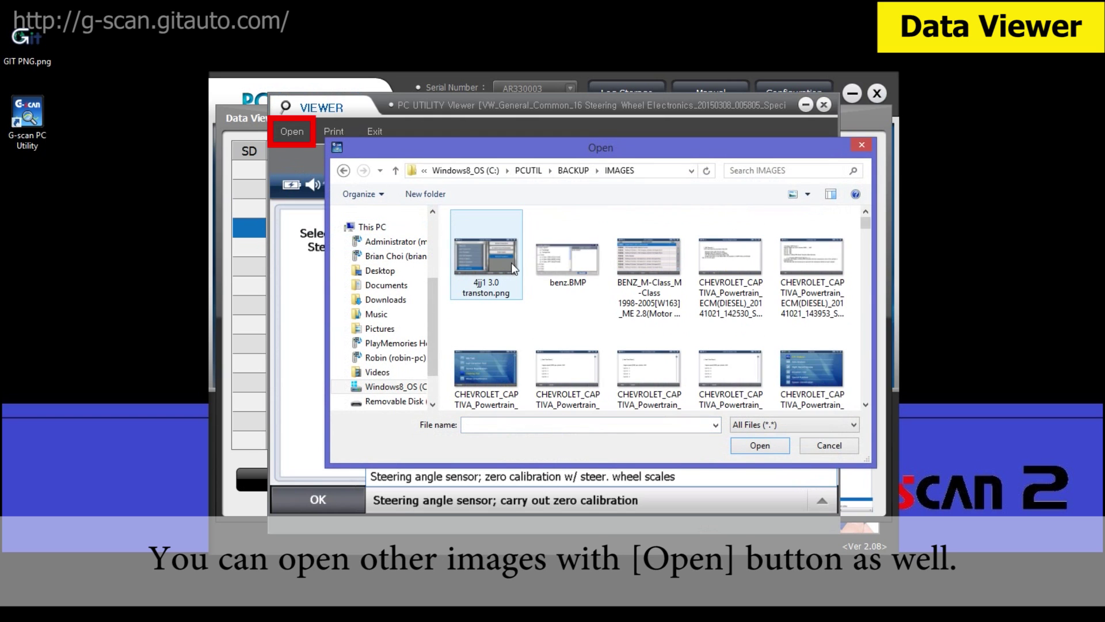
{"action": "scroll", "coordinate": [603, 272], "scroll_direction": "down", "scroll_amount": 1}
{"action": "scroll", "coordinate": [673, 291], "scroll_direction": "down", "scroll_amount": 1}
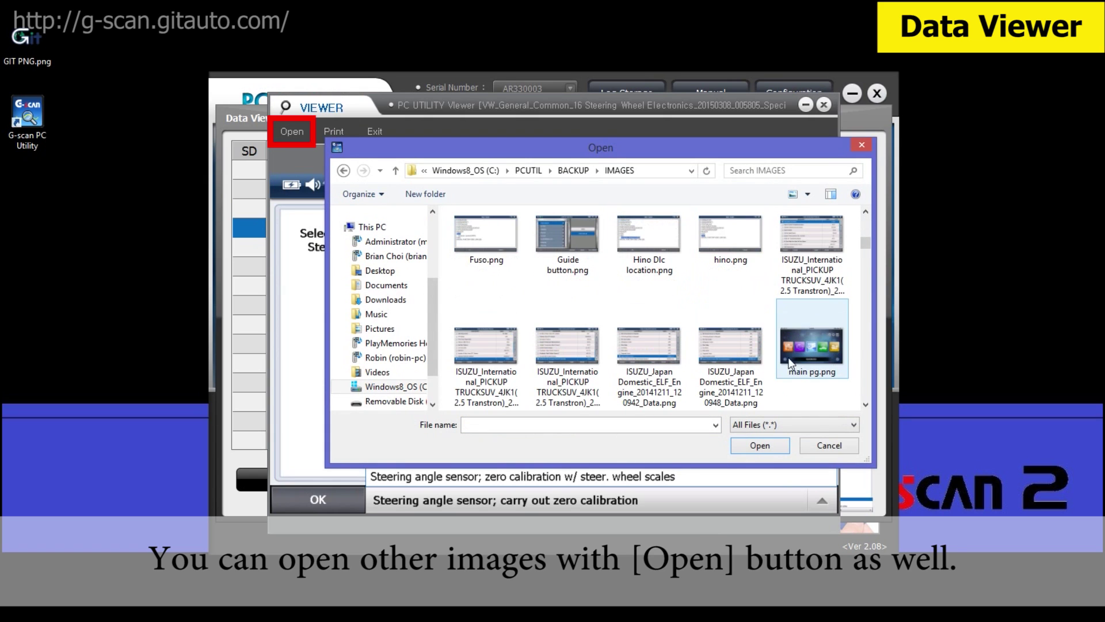
{"action": "left_click", "coordinate": [727, 364]}
{"action": "left_click", "coordinate": [747, 446]}
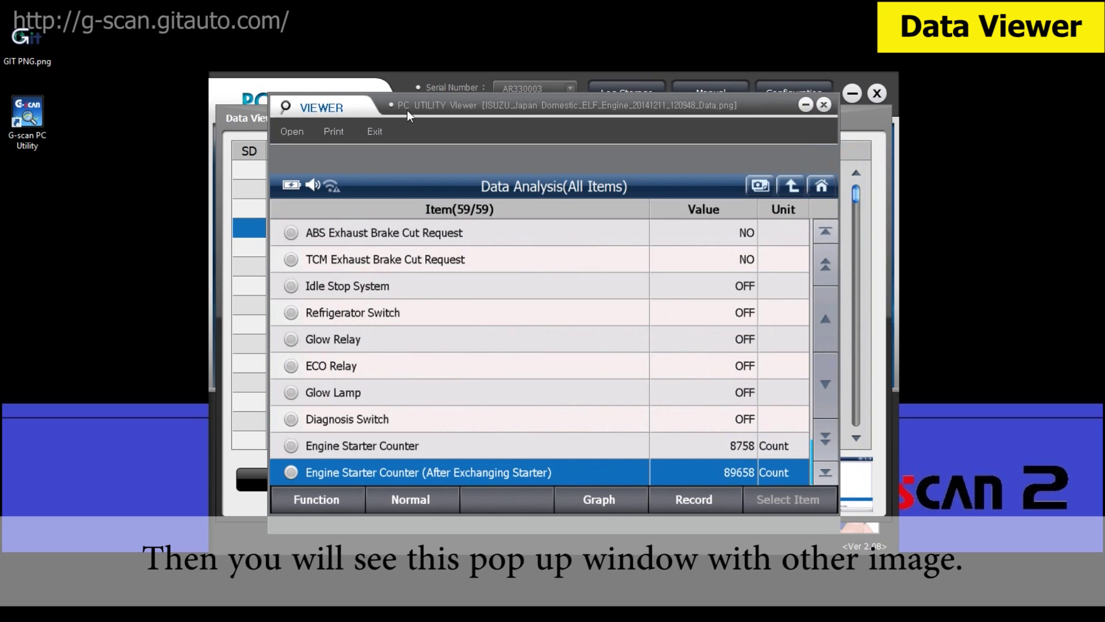
{"action": "left_click", "coordinate": [327, 132]}
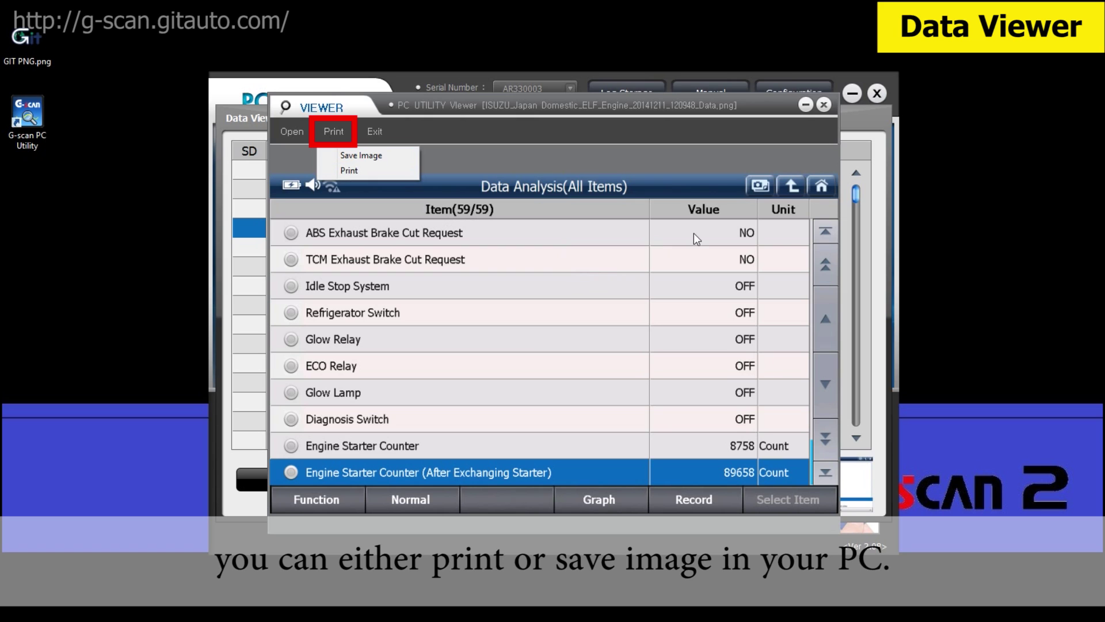
{"action": "left_click", "coordinate": [786, 144]}
{"action": "left_click", "coordinate": [821, 107]}
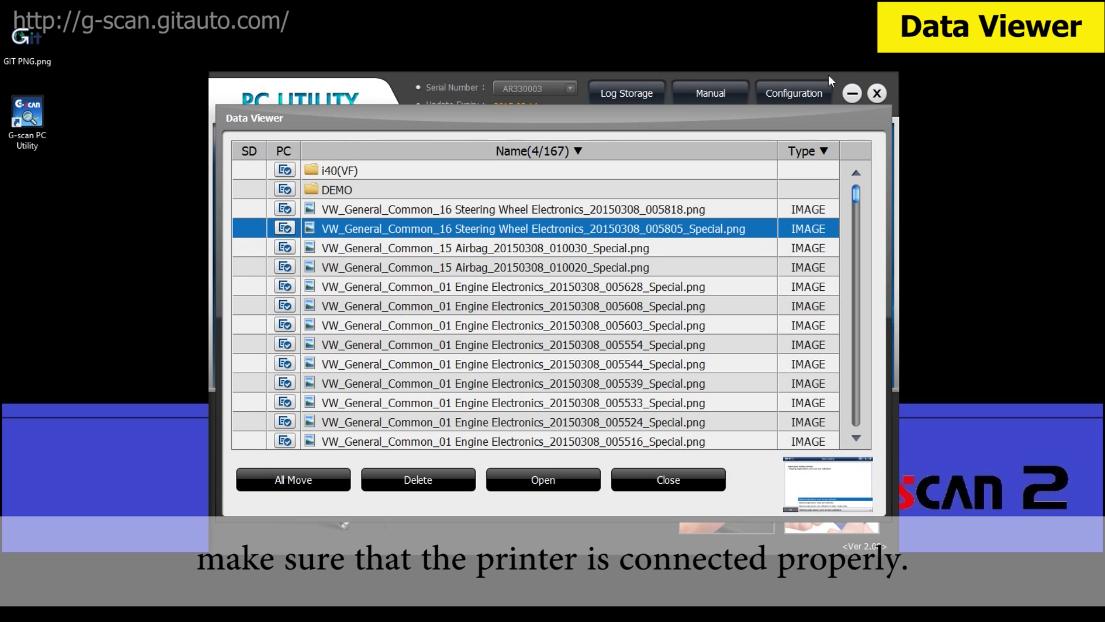
Open the BMW 3 Series DME record's graphs and play them forward, backward and fast-forward.
{"action": "left_click_drag", "start_coordinate": [854, 193], "coordinate": [858, 410]}
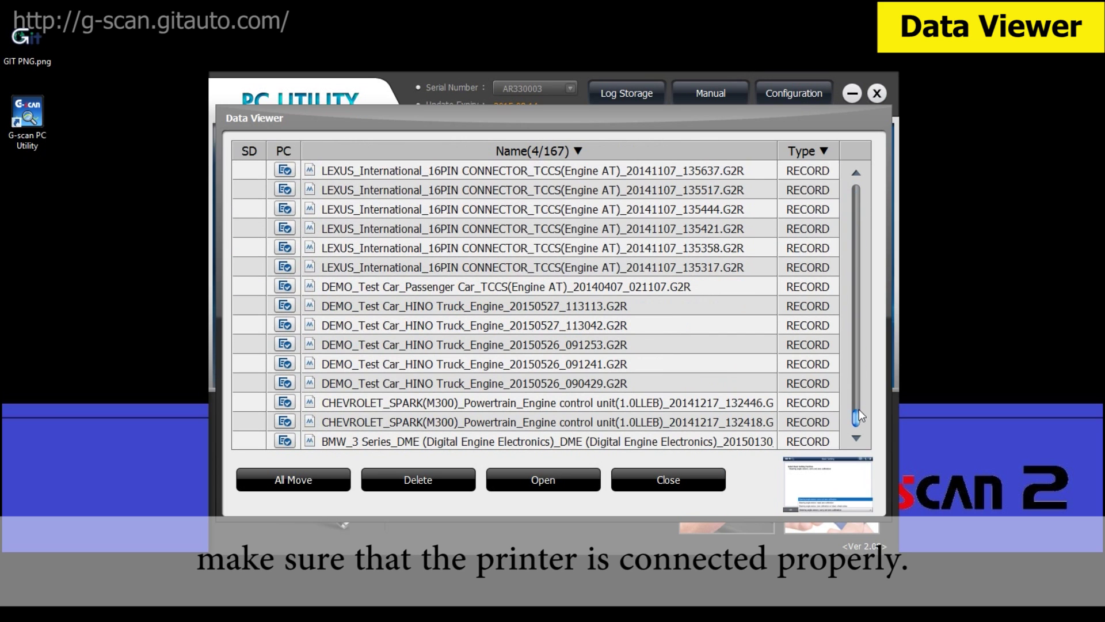
{"action": "left_click", "coordinate": [658, 444]}
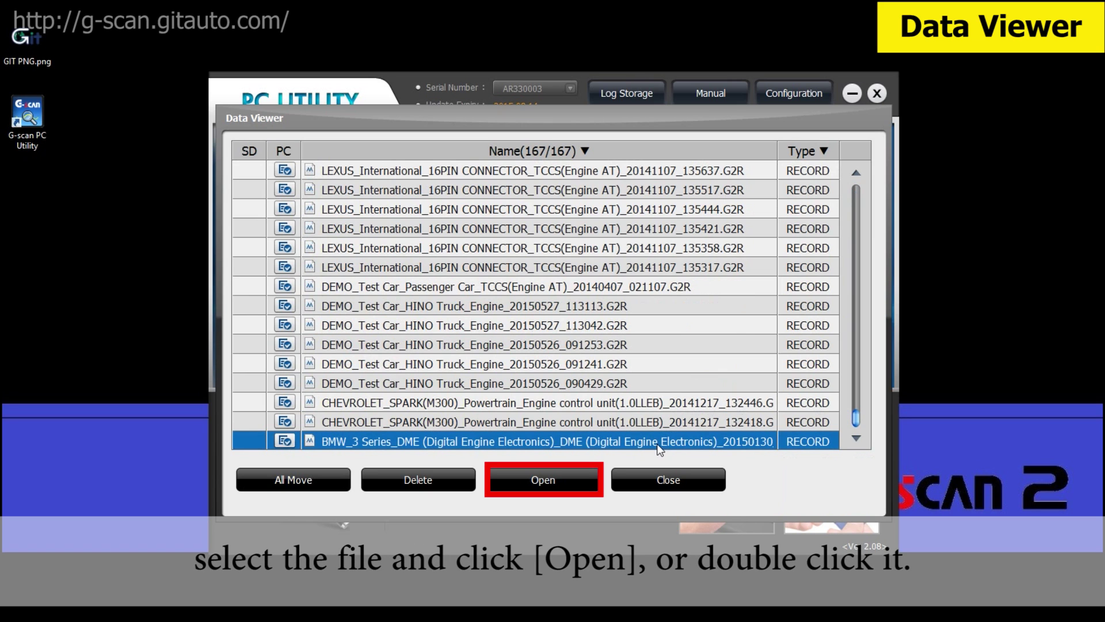
{"action": "left_click", "coordinate": [575, 476]}
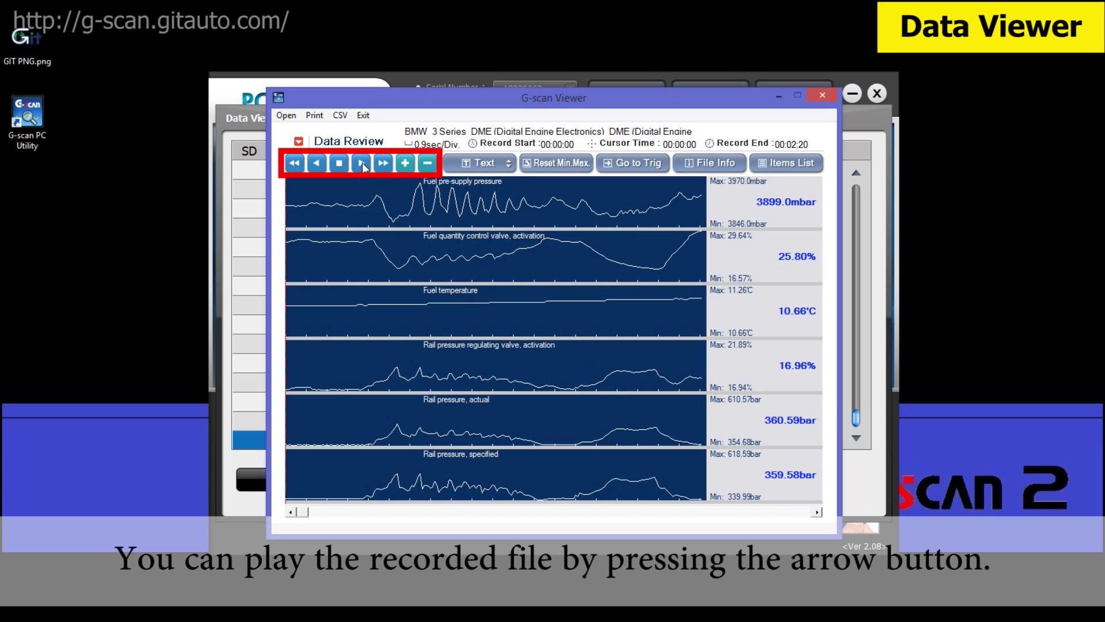
{"action": "left_click", "coordinate": [384, 165]}
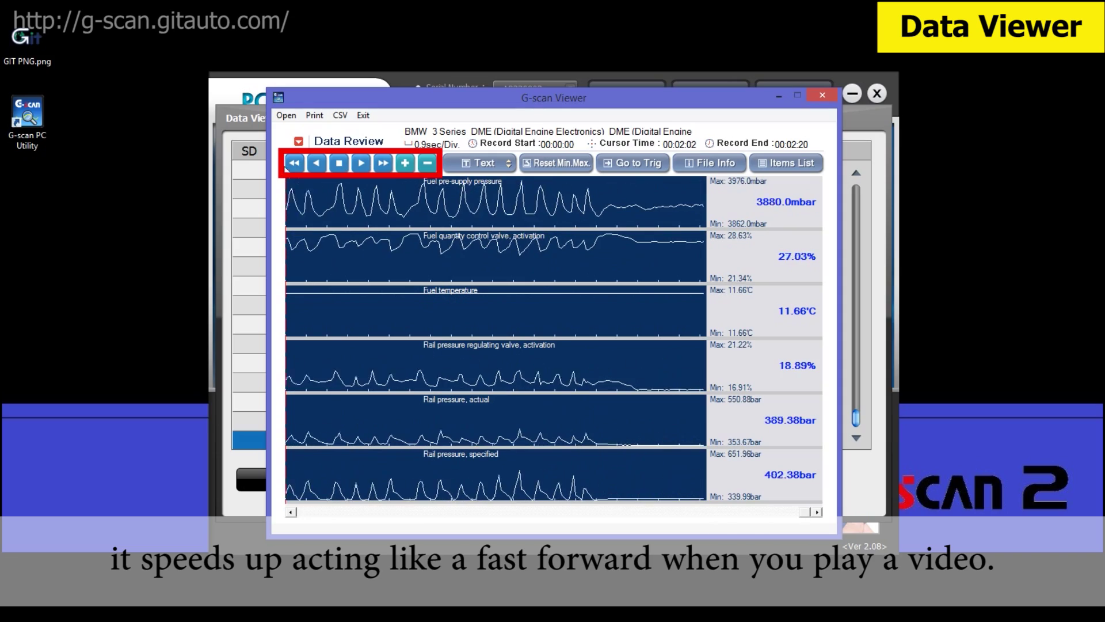
{"action": "left_click", "coordinate": [293, 163]}
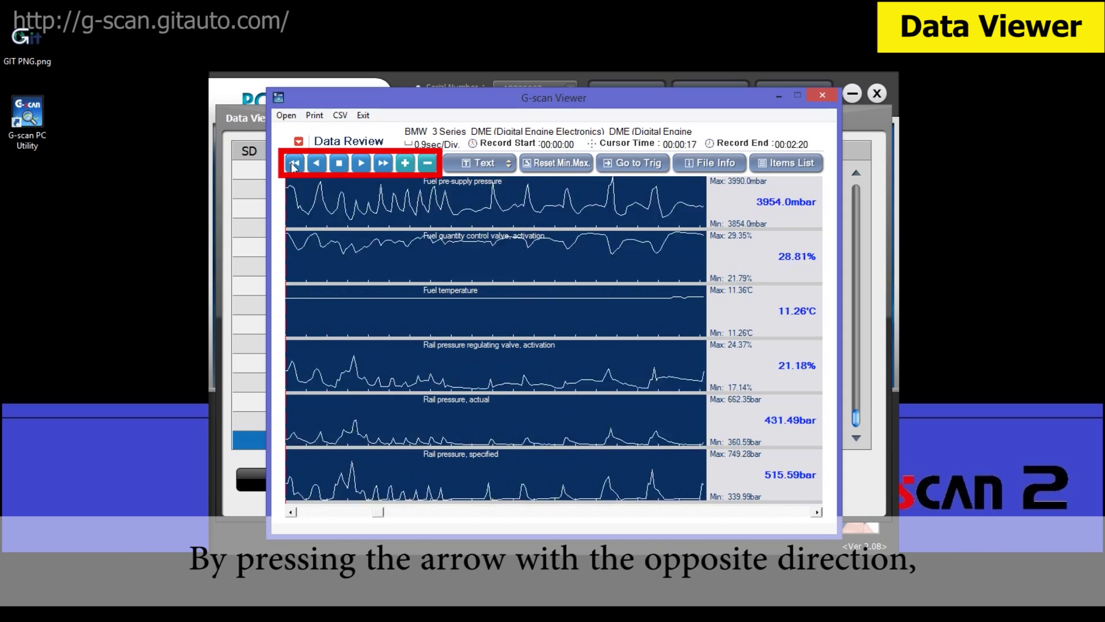
{"action": "left_click", "coordinate": [361, 163]}
Zoom the time scale in to 0.4 sec/Div, then out three steps to 1.3 sec/Div.
{"action": "left_click", "coordinate": [405, 164]}
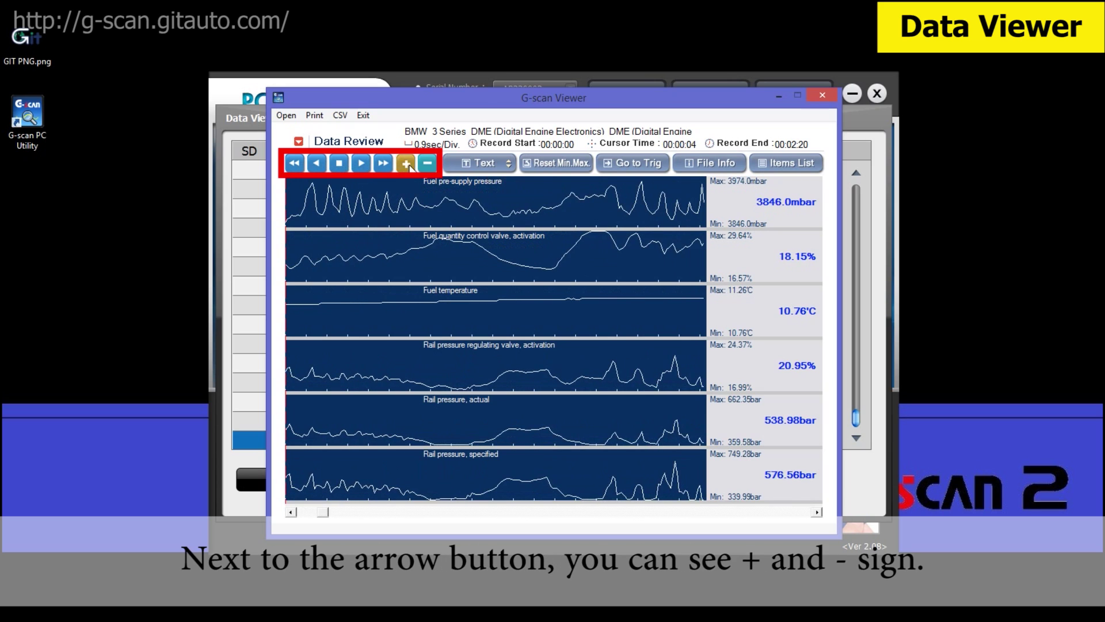
{"action": "left_click", "coordinate": [406, 165]}
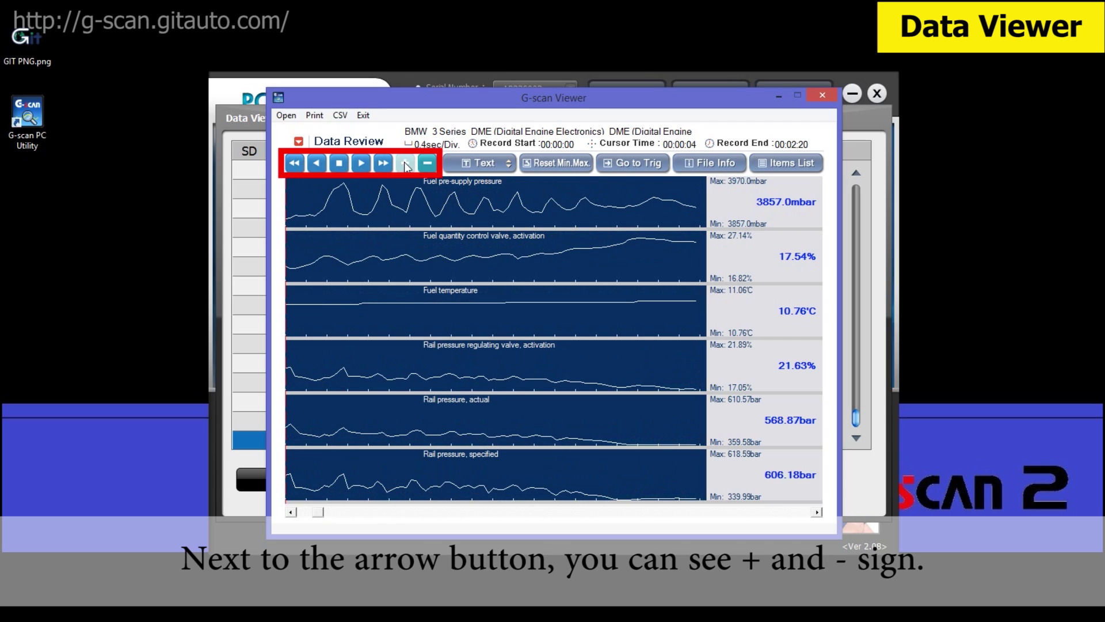
{"action": "left_click", "coordinate": [432, 166]}
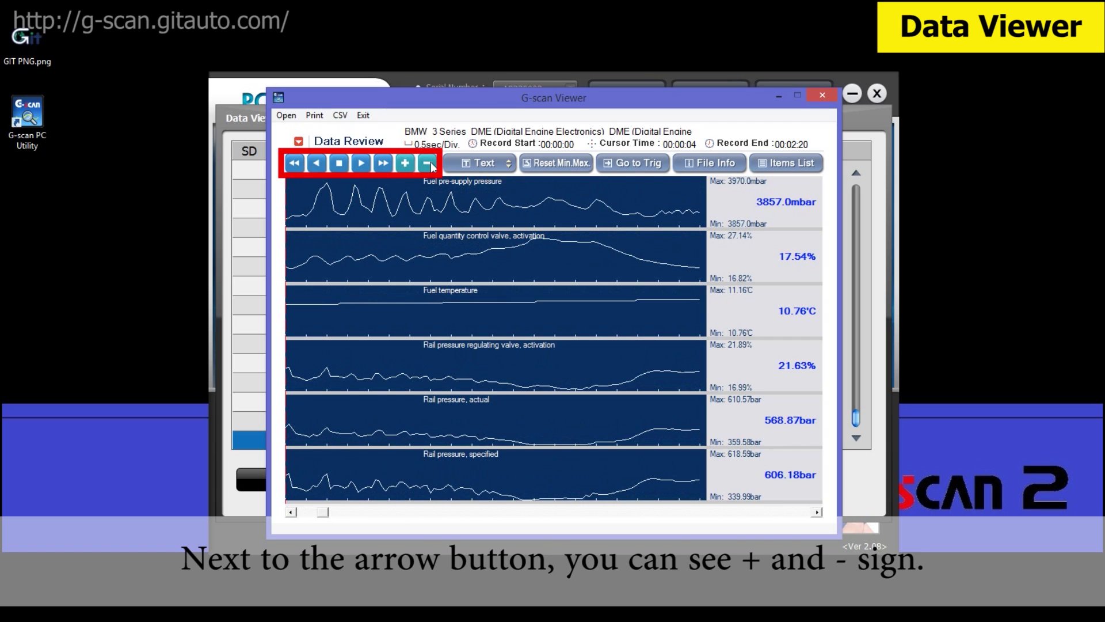
{"action": "left_click", "coordinate": [432, 166]}
{"action": "left_click", "coordinate": [432, 166]}
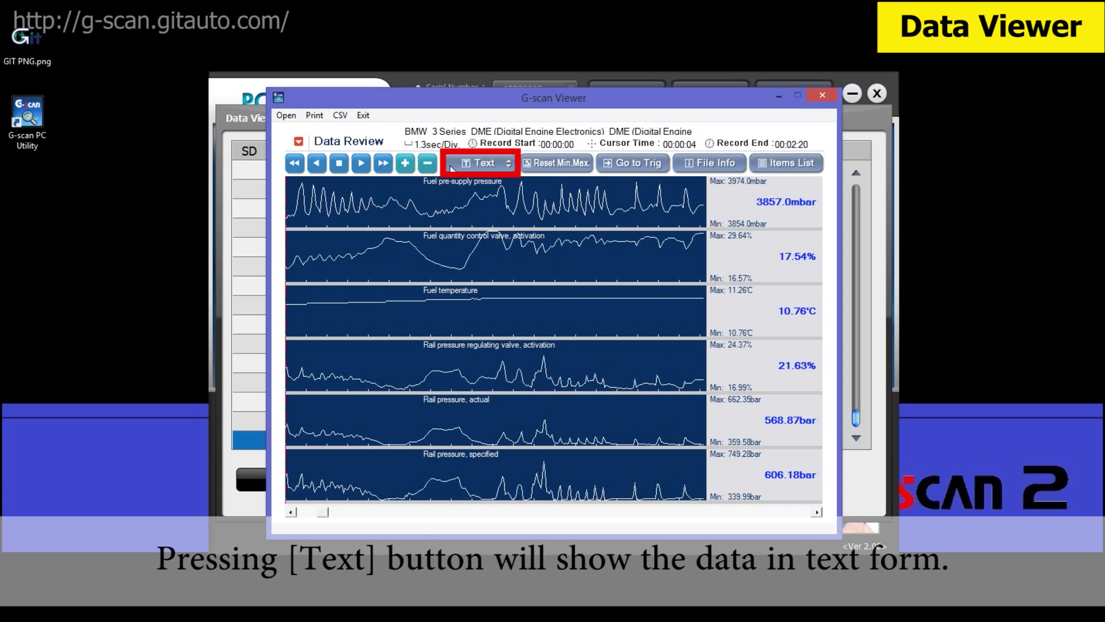
Show the data as a text list and untick the four fuel-related items.
{"action": "left_click", "coordinate": [476, 165]}
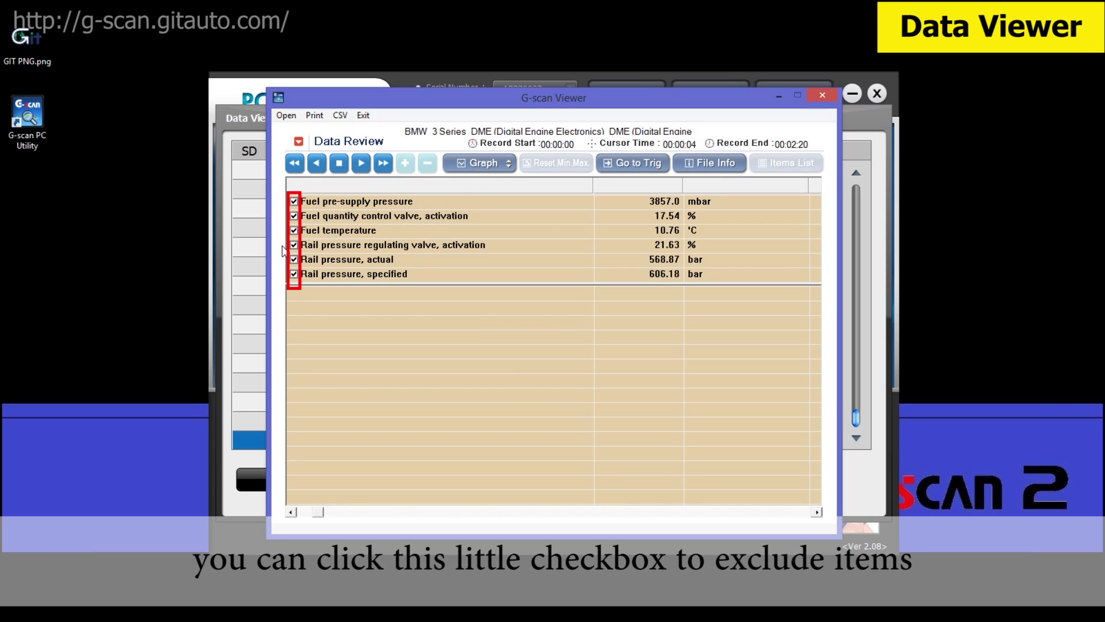
{"action": "left_click", "coordinate": [294, 202]}
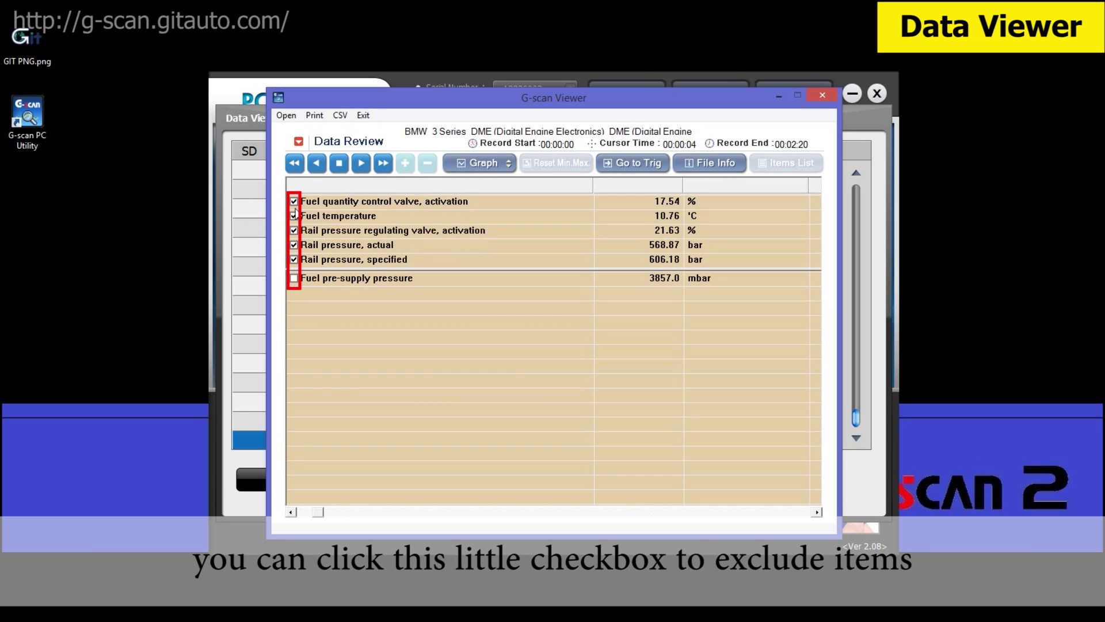
{"action": "left_click", "coordinate": [294, 201]}
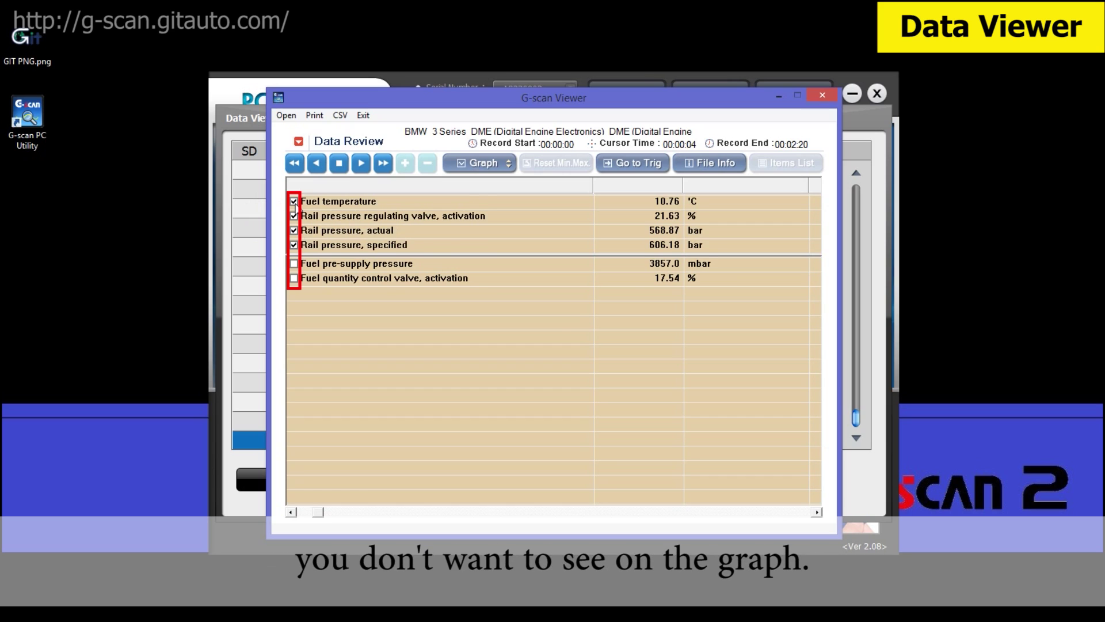
{"action": "left_click", "coordinate": [294, 201]}
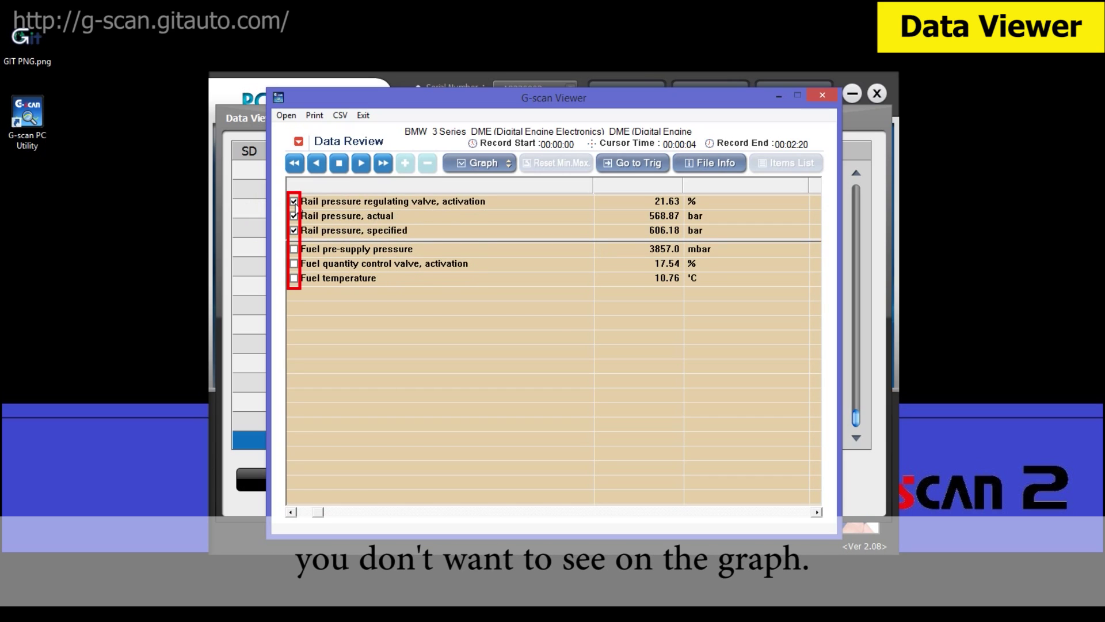
{"action": "left_click", "coordinate": [293, 201]}
Re-tick the four fuel items below both rail pressure readings, then return to the graphs.
{"action": "left_click", "coordinate": [294, 235]}
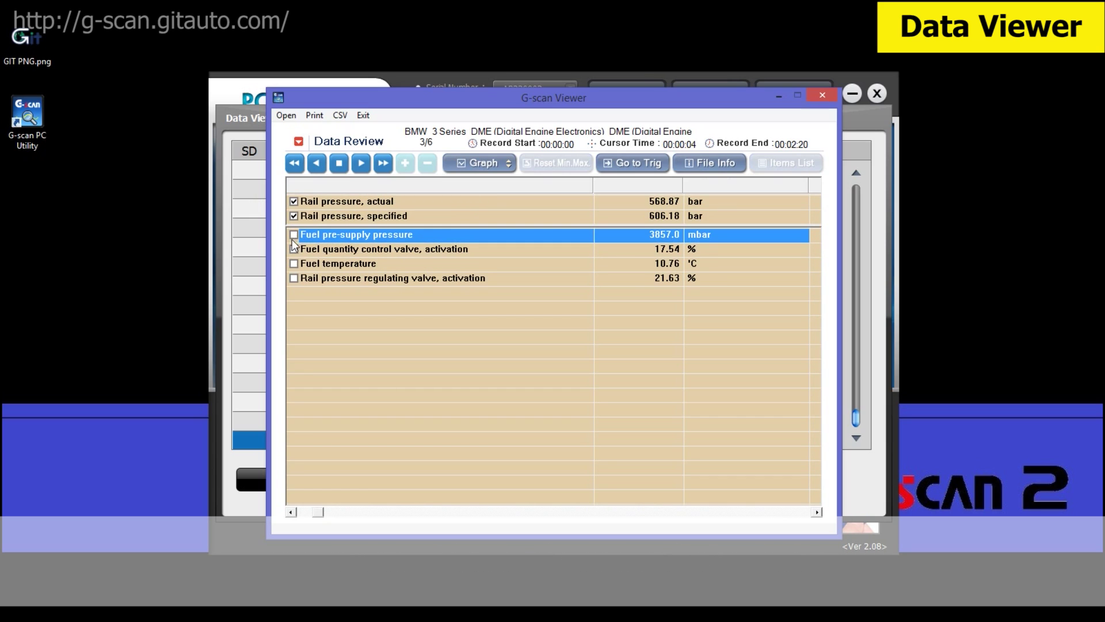
{"action": "left_click", "coordinate": [294, 248]}
{"action": "left_click", "coordinate": [295, 263]}
{"action": "left_click", "coordinate": [294, 278]}
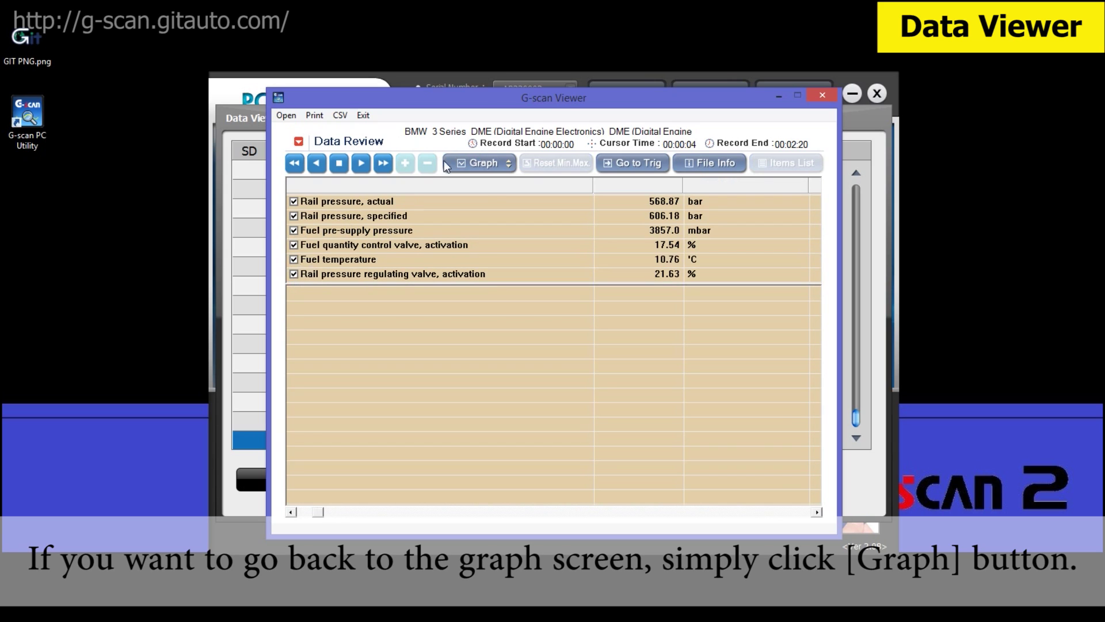
{"action": "left_click", "coordinate": [464, 165]}
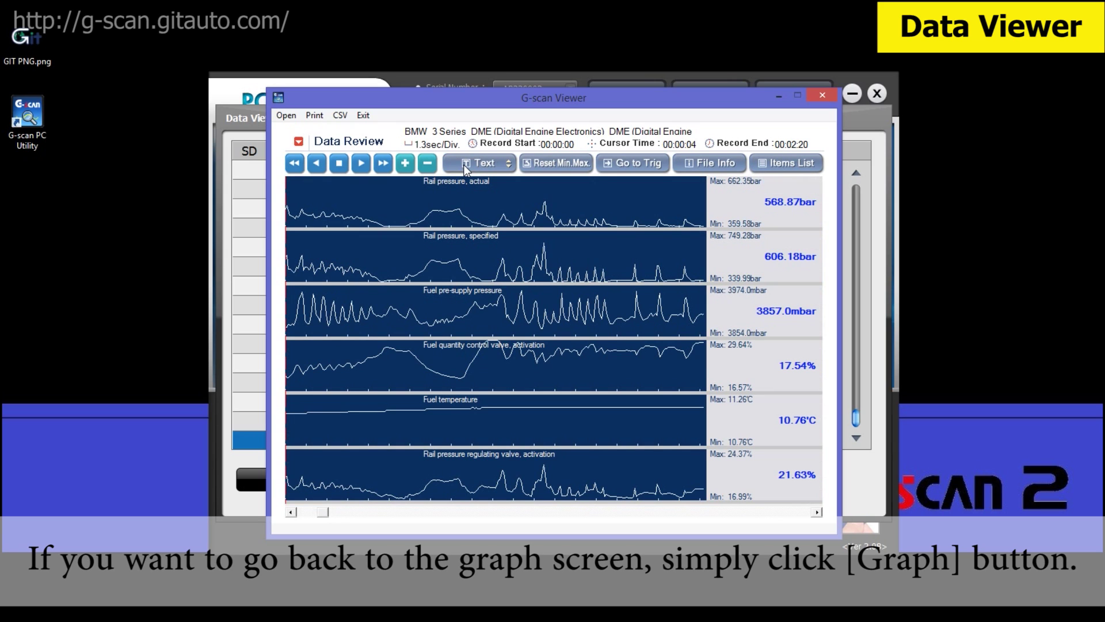
Reset all min/max values, jump to the 00:02:09 trigger point, and show the items list.
{"action": "left_click", "coordinate": [562, 165]}
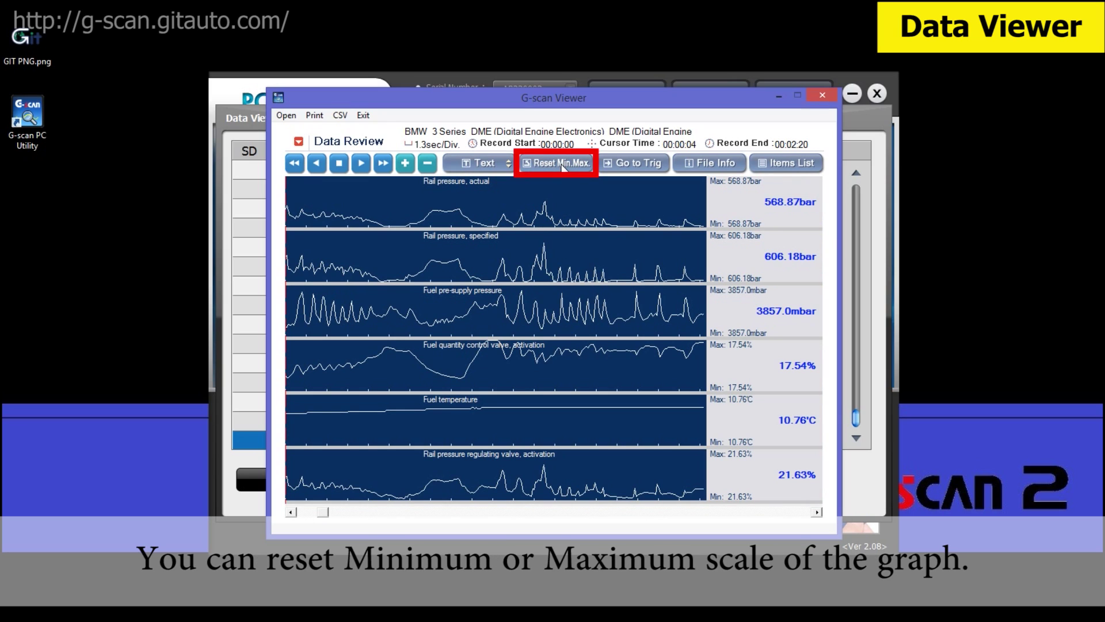
{"action": "left_click", "coordinate": [639, 160]}
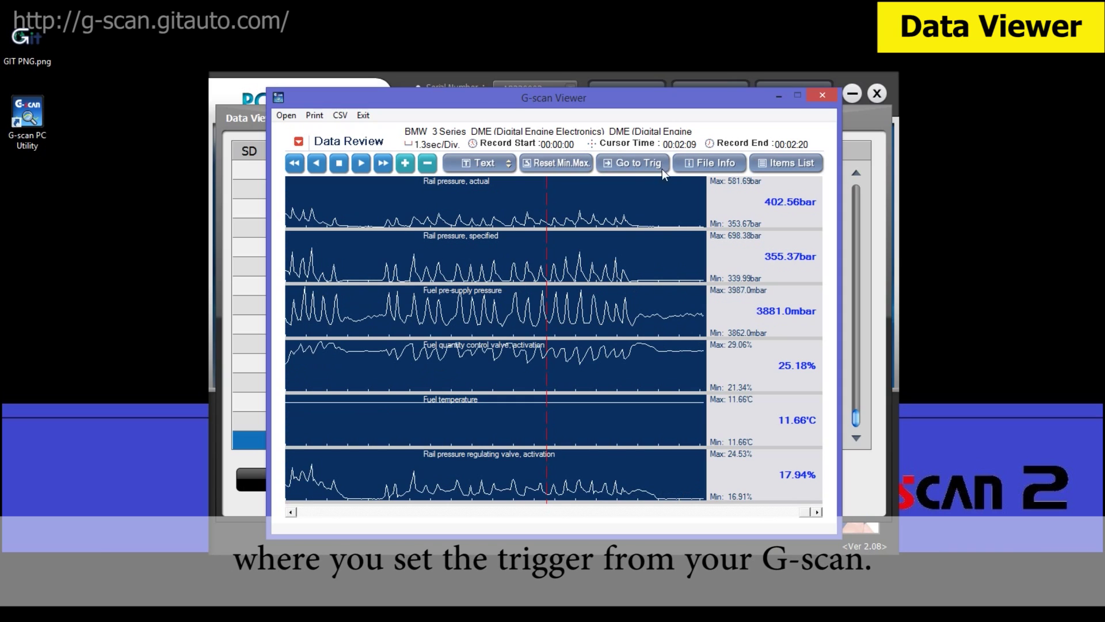
{"action": "left_click", "coordinate": [786, 163]}
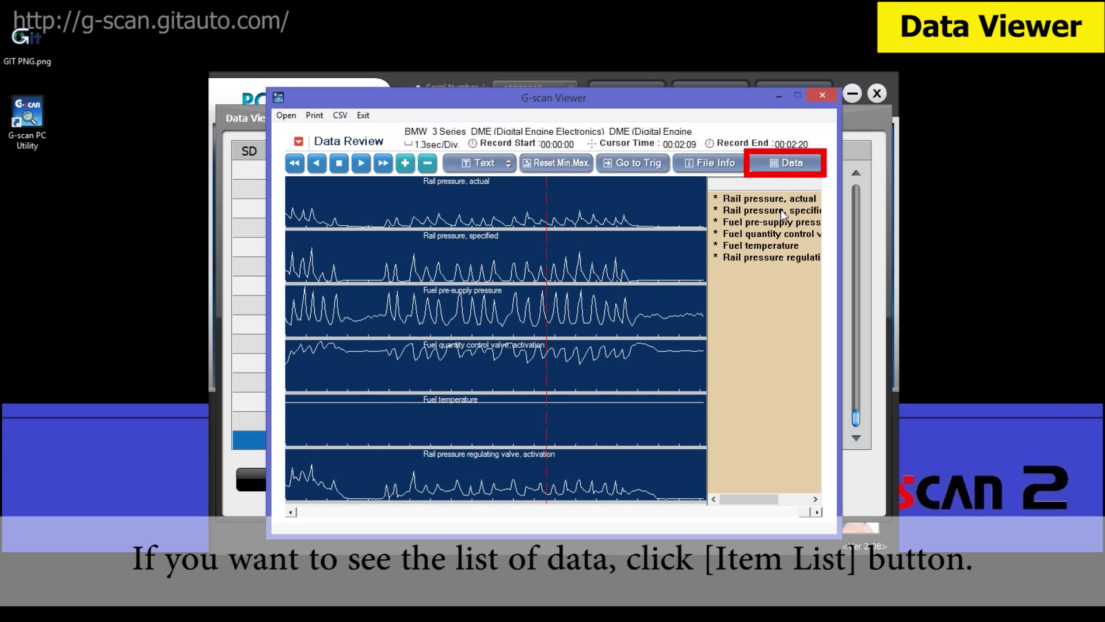
Hide every graph except Rail pressure regulating valve, activation.
{"action": "left_click", "coordinate": [719, 200]}
{"action": "left_click", "coordinate": [719, 200]}
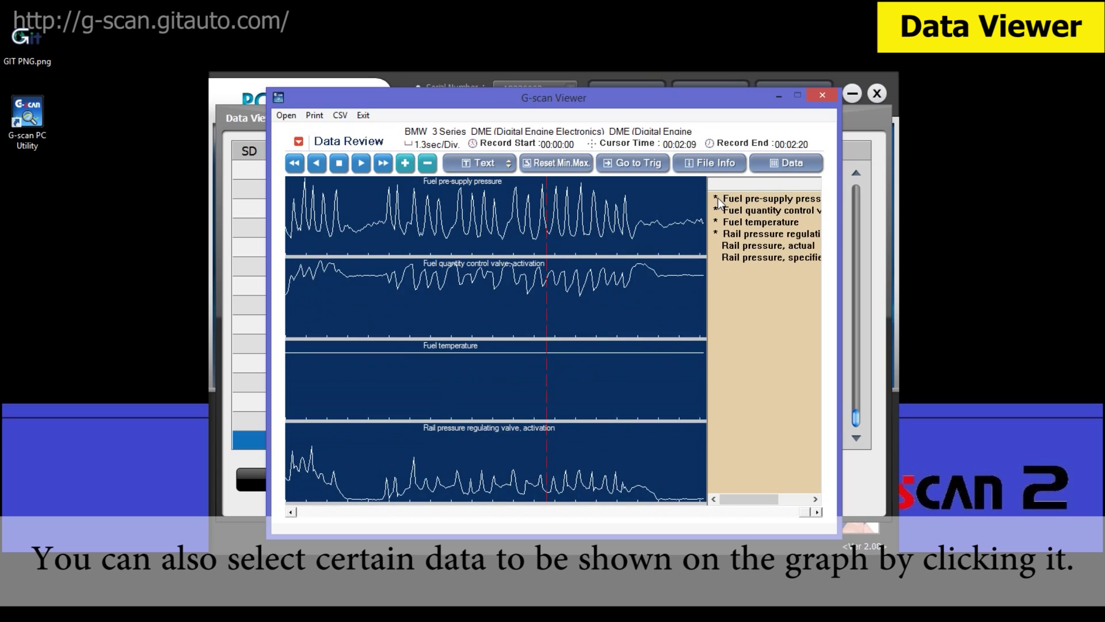
{"action": "left_click", "coordinate": [720, 200]}
{"action": "left_click", "coordinate": [723, 201]}
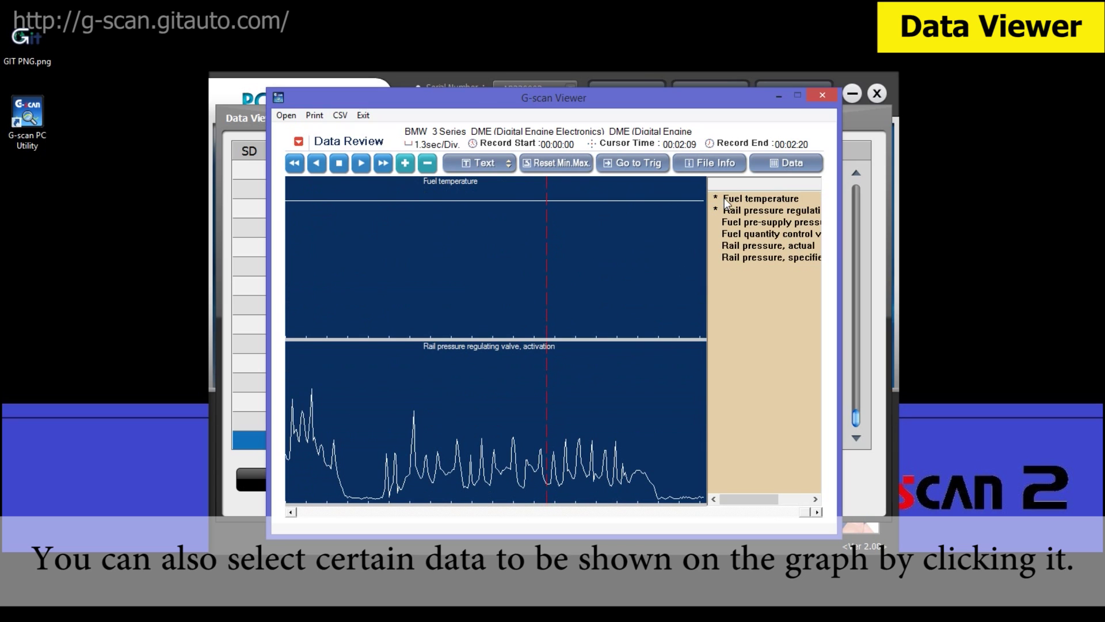
{"action": "left_click", "coordinate": [724, 202]}
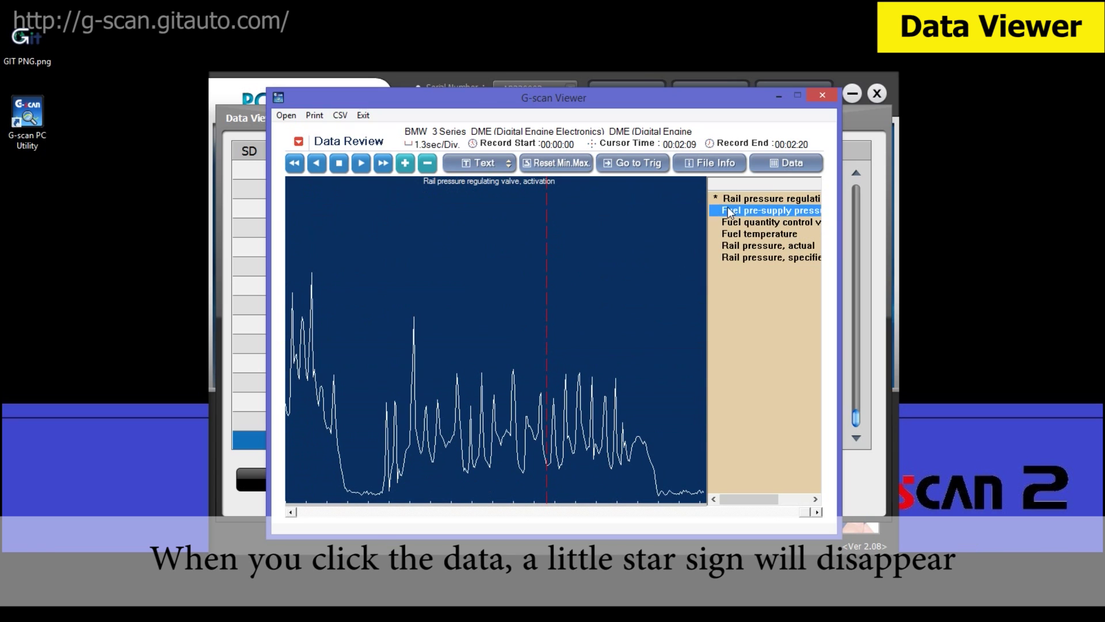
Re-show the five hidden graphs after the regulating valve graph and display the file info.
{"action": "left_click", "coordinate": [728, 209]}
{"action": "left_click", "coordinate": [728, 221]}
{"action": "left_click", "coordinate": [729, 233]}
{"action": "left_click", "coordinate": [731, 245]}
{"action": "left_click", "coordinate": [732, 257]}
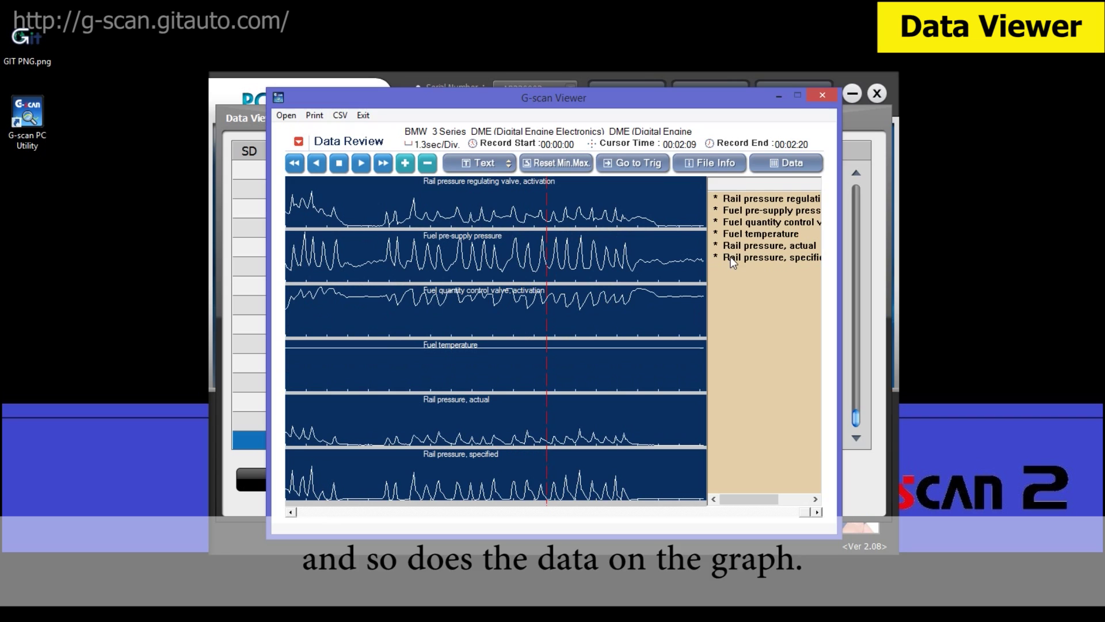
{"action": "left_click", "coordinate": [732, 167]}
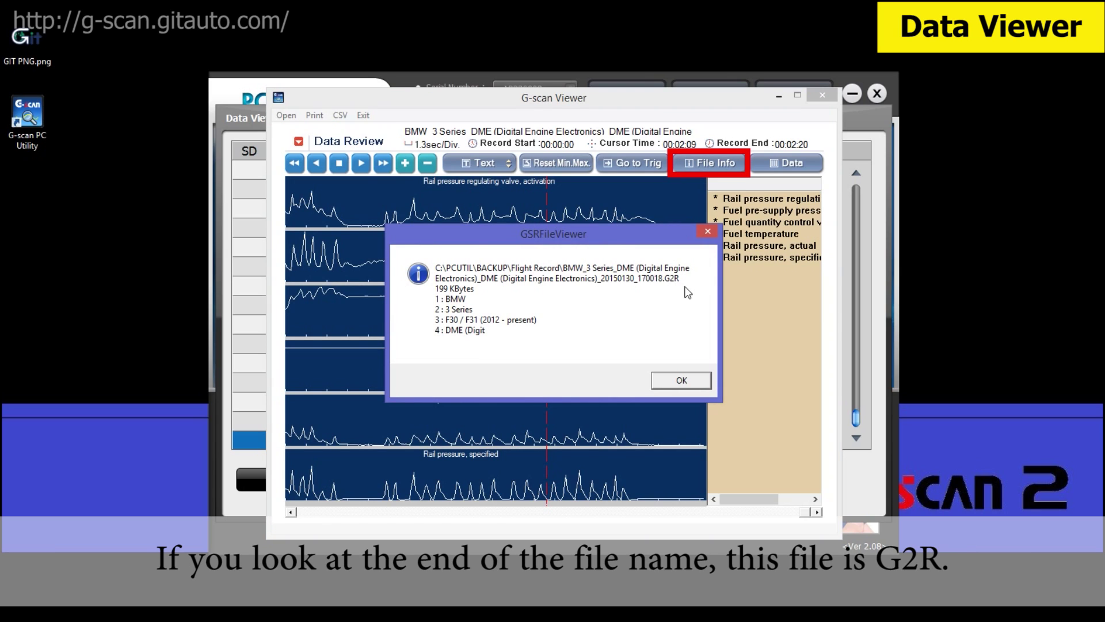
Export the BMW recording as a CSV on the desktop and select the new file.
{"action": "left_click", "coordinate": [681, 380]}
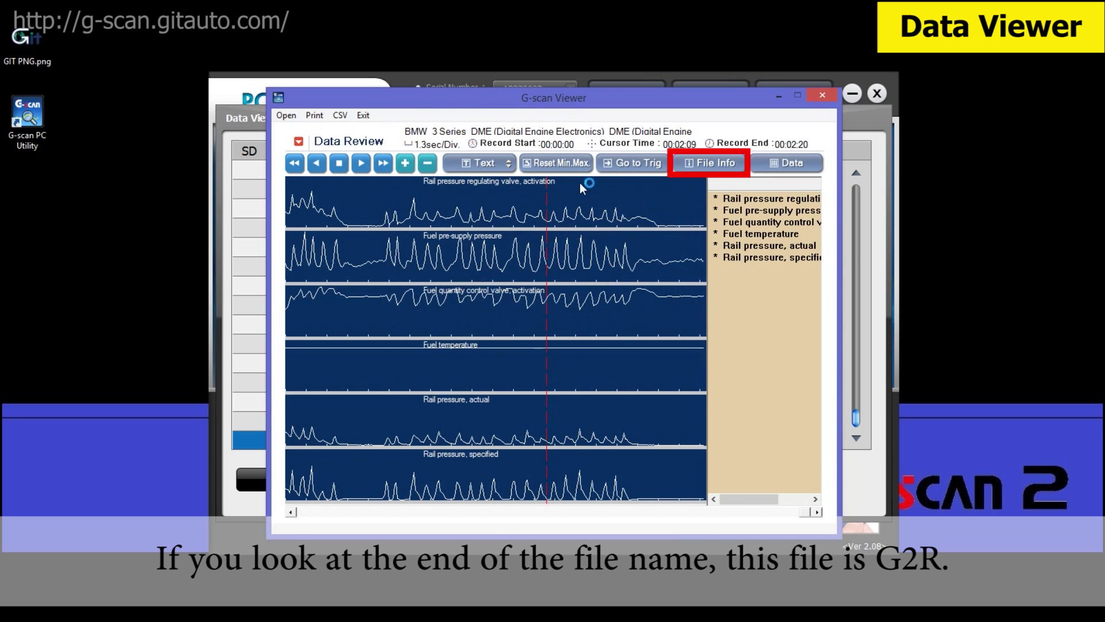
{"action": "left_click", "coordinate": [345, 118]}
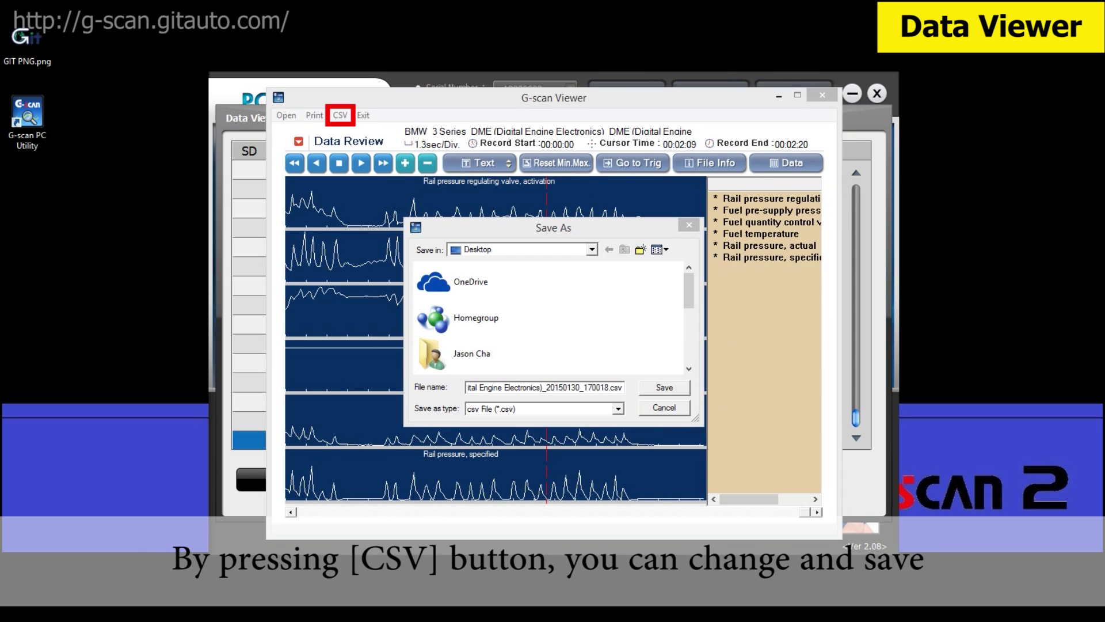
{"action": "left_click", "coordinate": [665, 389]}
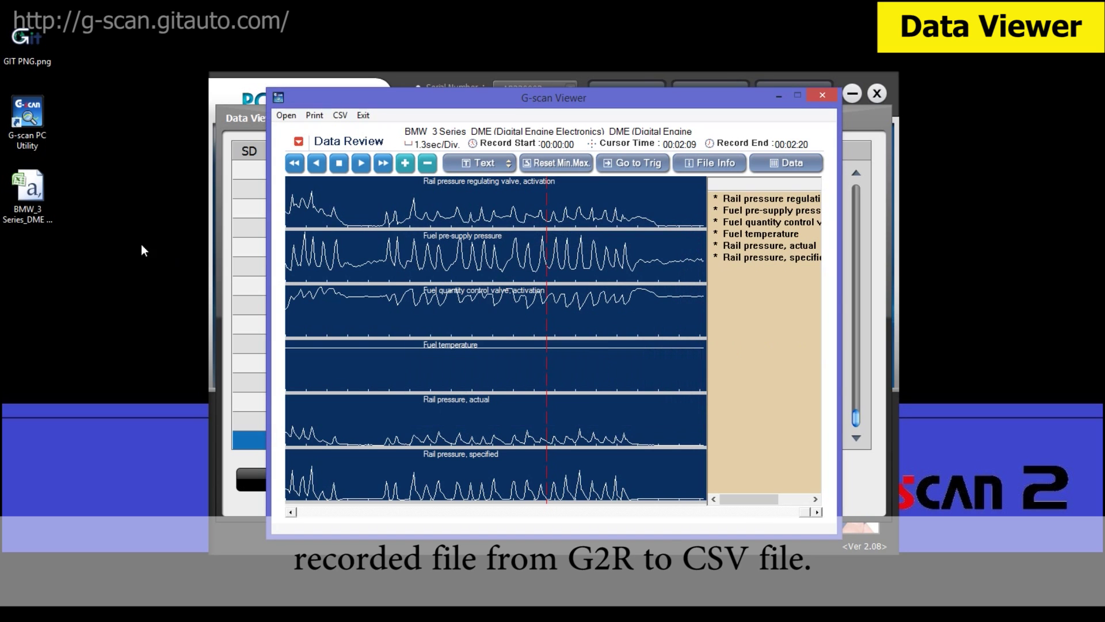
{"action": "left_click", "coordinate": [43, 203]}
Open the BMW CSV from the desktop in Excel and select columns A, D and F.
{"action": "double_click", "coordinate": [37, 184]}
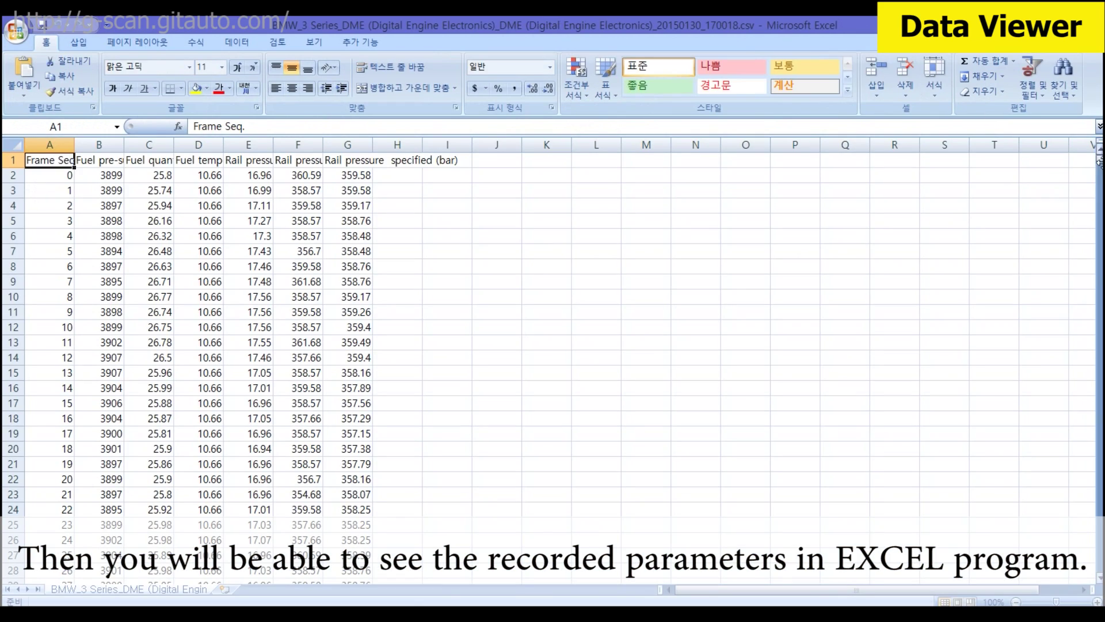
{"action": "mouse_move", "coordinate": [1098, 158]}
{"action": "left_mouse_down"}
{"action": "mouse_move", "coordinate": [1081, 352]}
{"action": "mouse_move", "coordinate": [1085, 601]}
{"action": "mouse_move", "coordinate": [1097, 151]}
{"action": "left_mouse_up"}
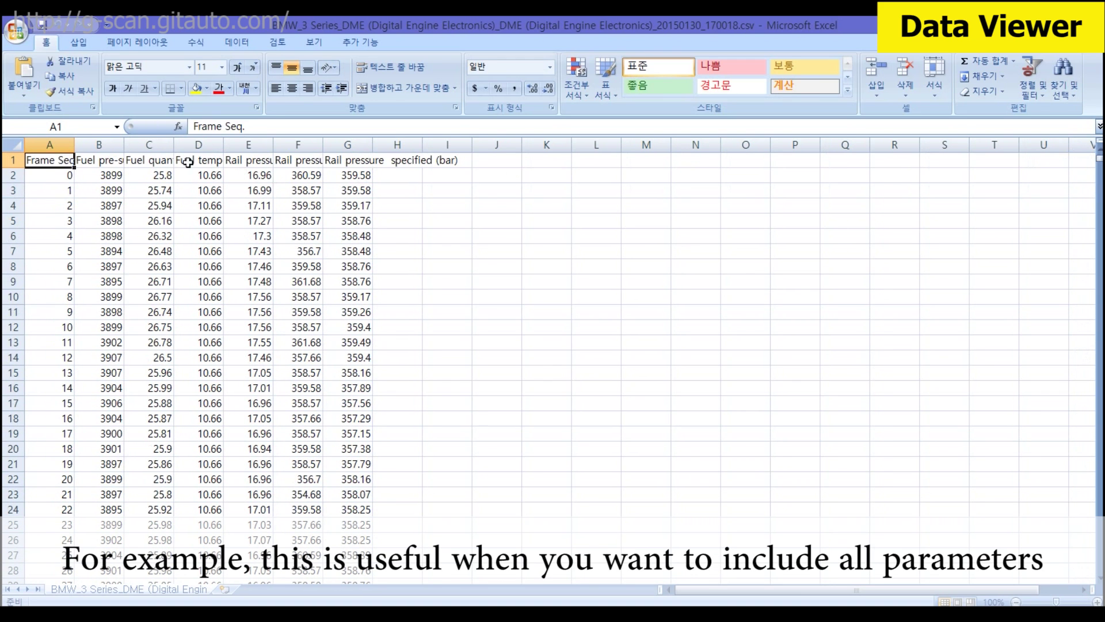
{"action": "left_click", "coordinate": [51, 143]}
{"action": "left_click", "coordinate": [204, 144], "text": "ctrl"}
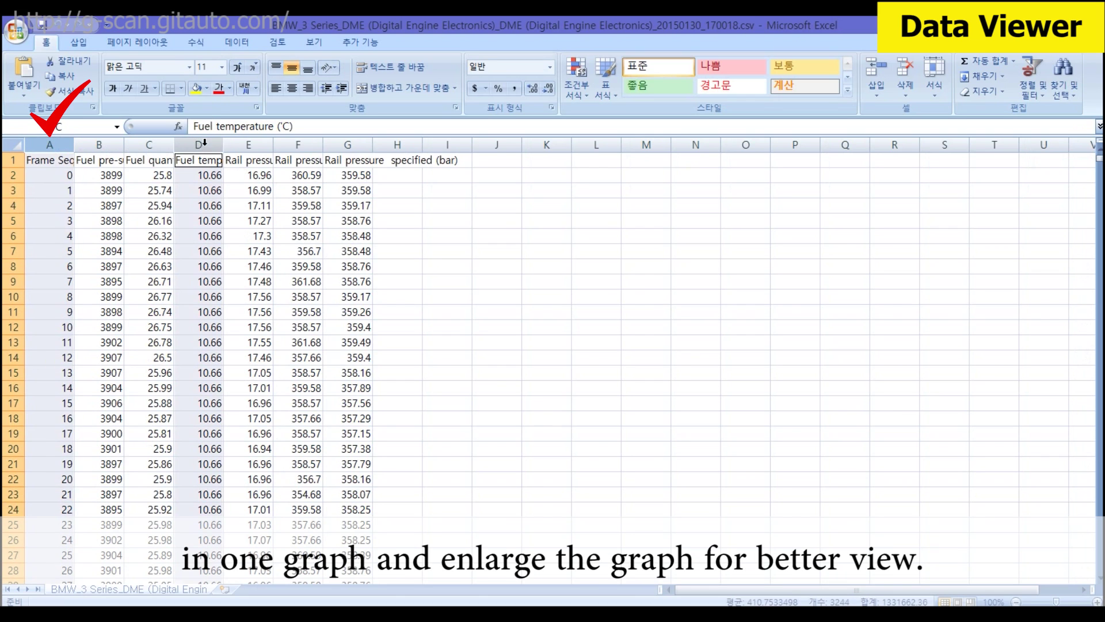
{"action": "left_click", "coordinate": [298, 143], "text": "ctrl"}
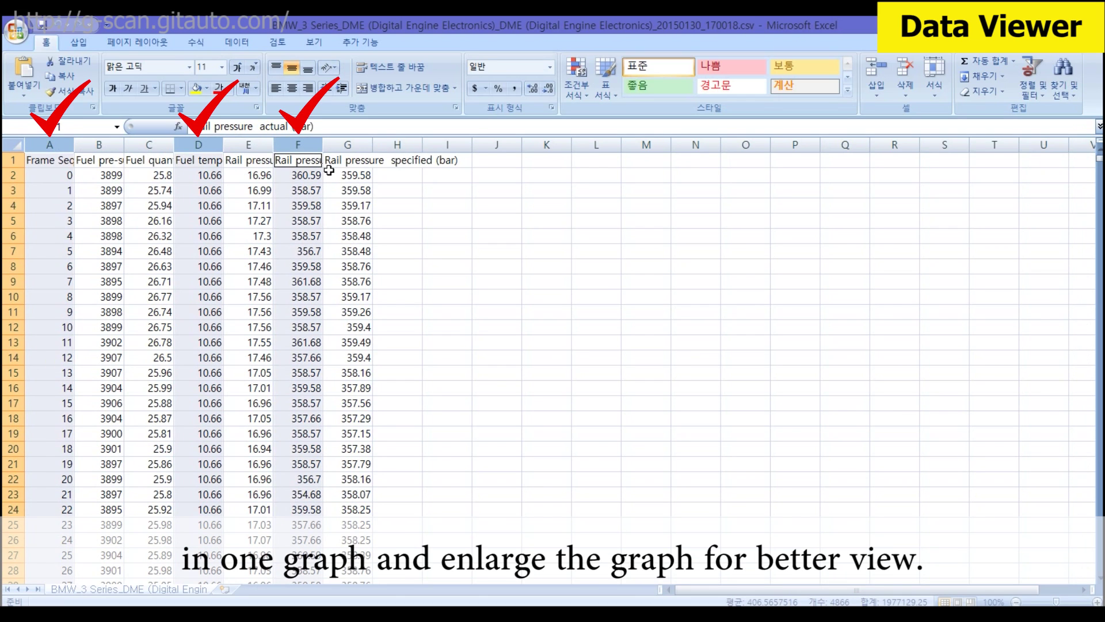